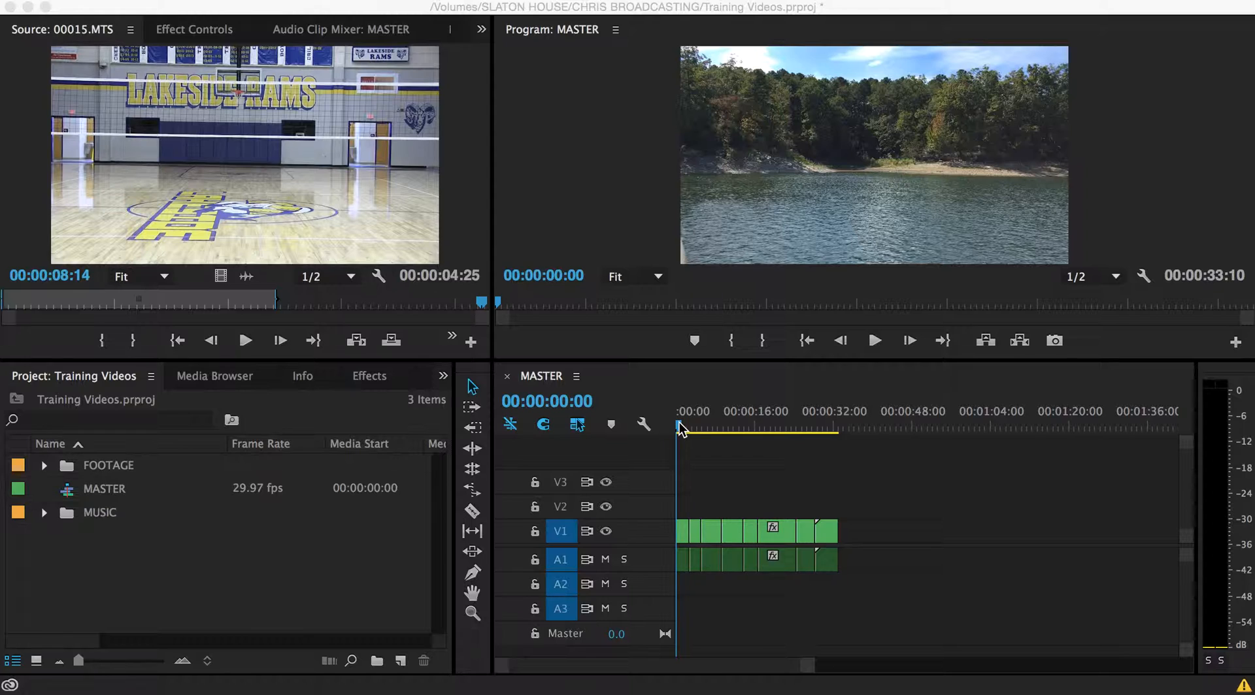
Step: Return the playhead to the start of the MASTER sequence and create a new title named Opening
left_click_drag(704, 436, 660, 440)
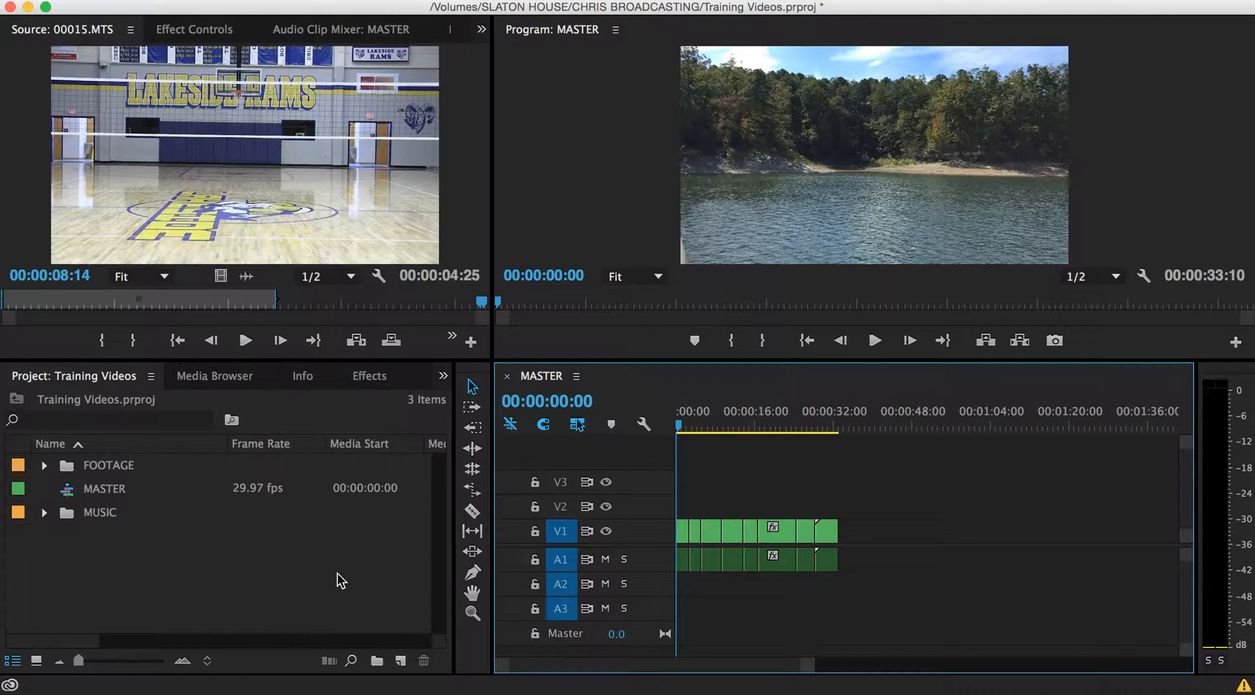
left_click(400, 662)
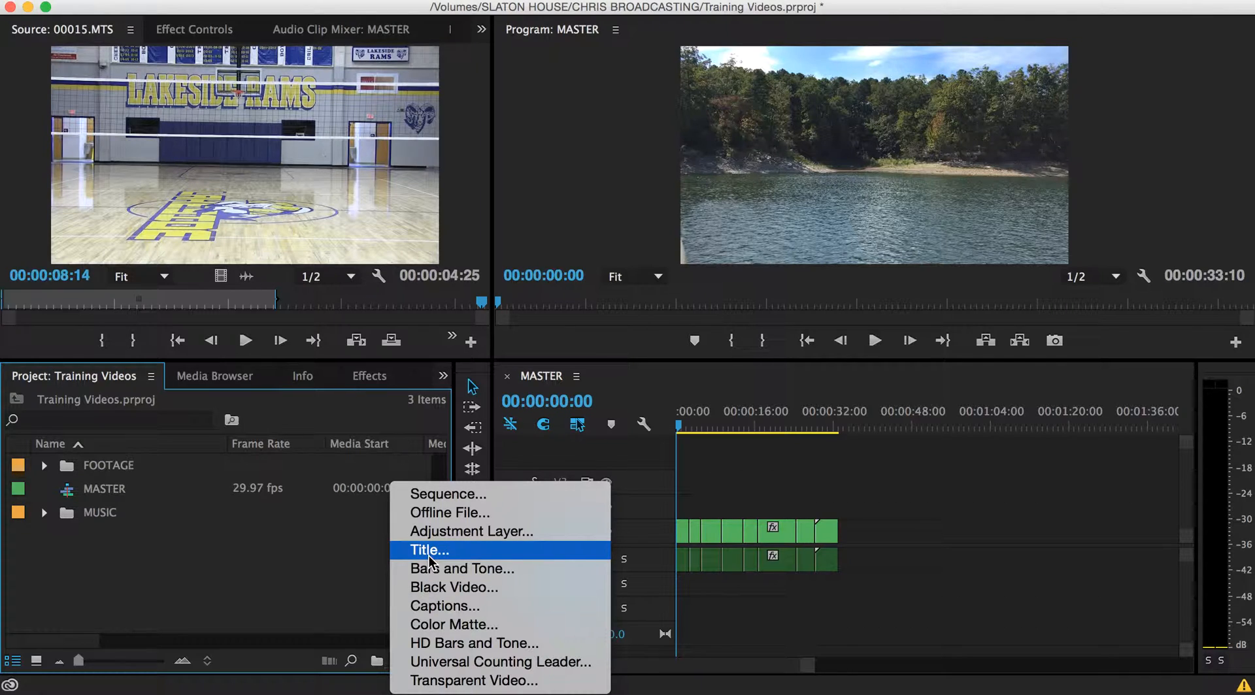
left_click(414, 552)
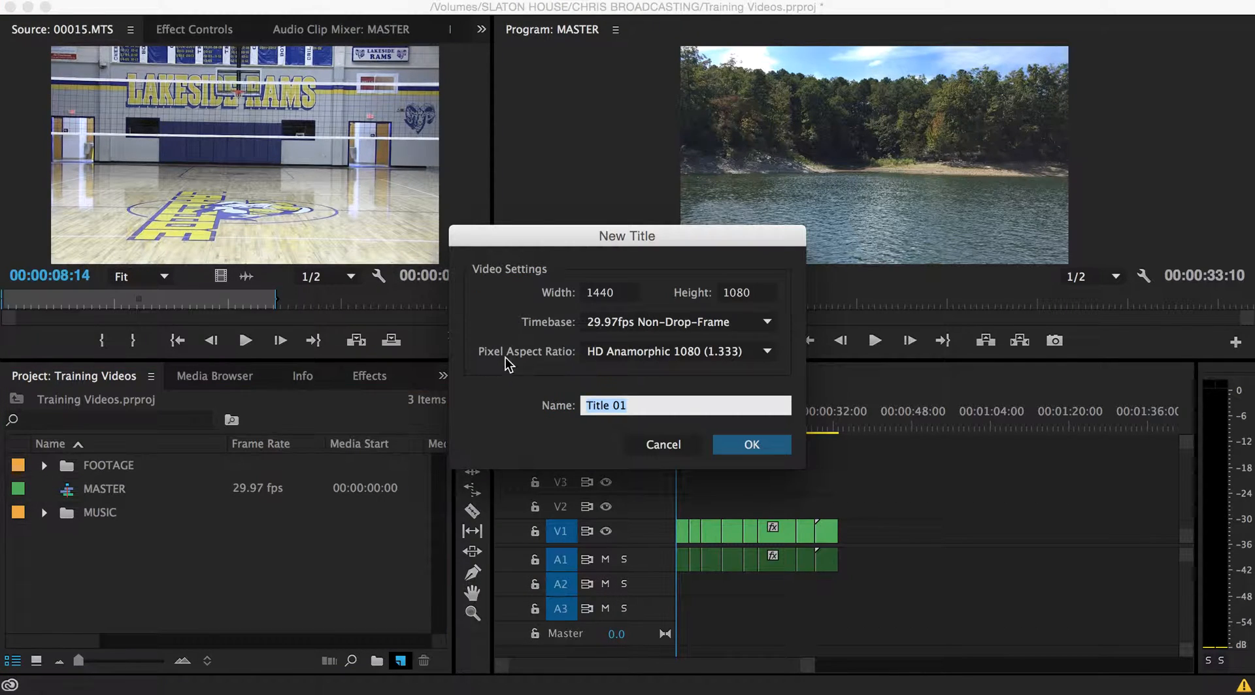
left_click_drag(564, 244, 413, 213)
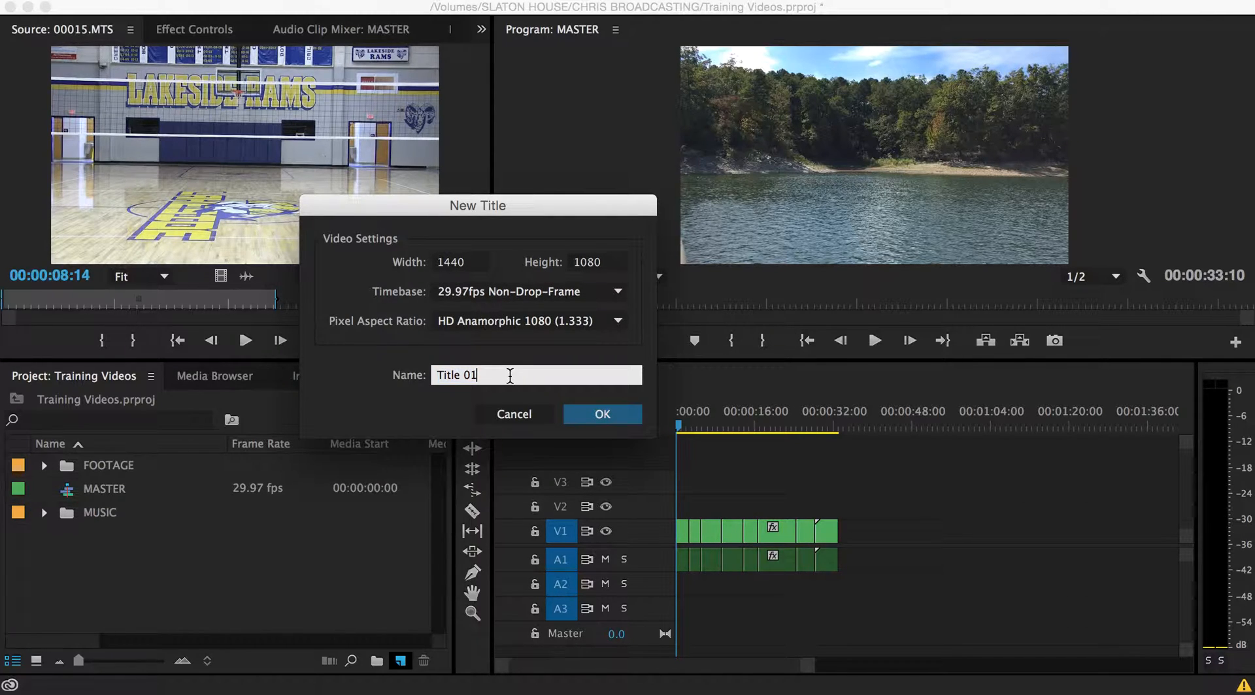
type("Opening")
left_click(602, 416)
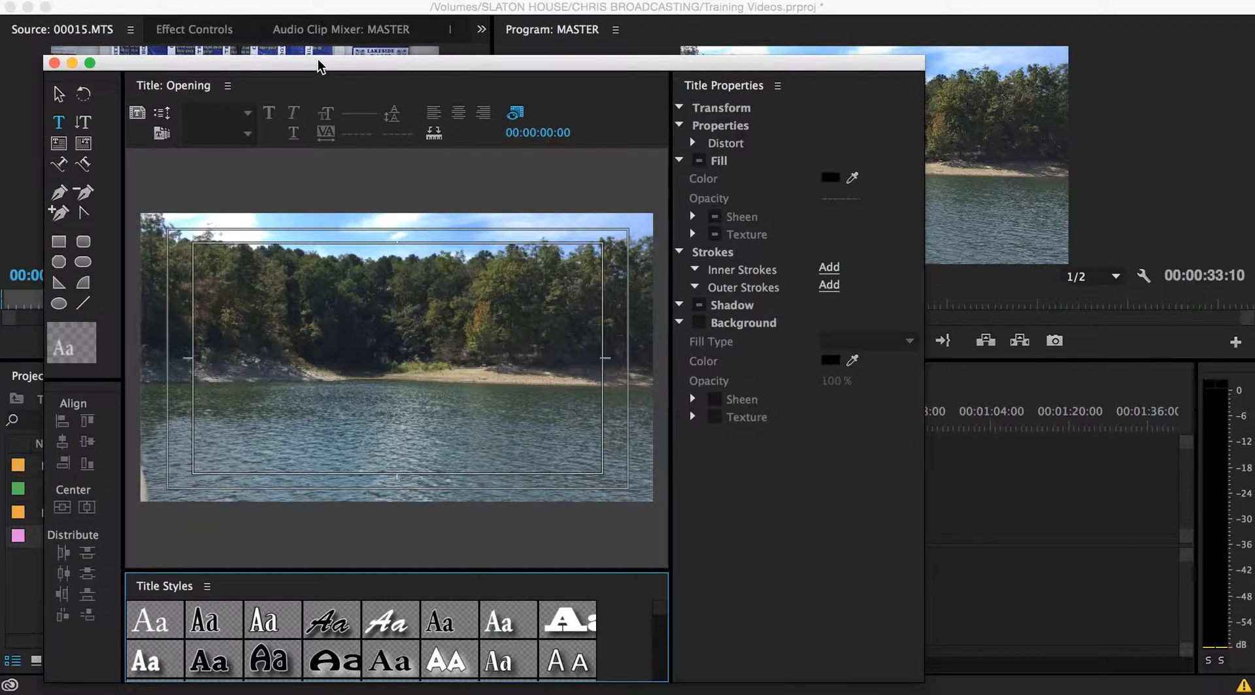
left_click_drag(320, 65, 322, 23)
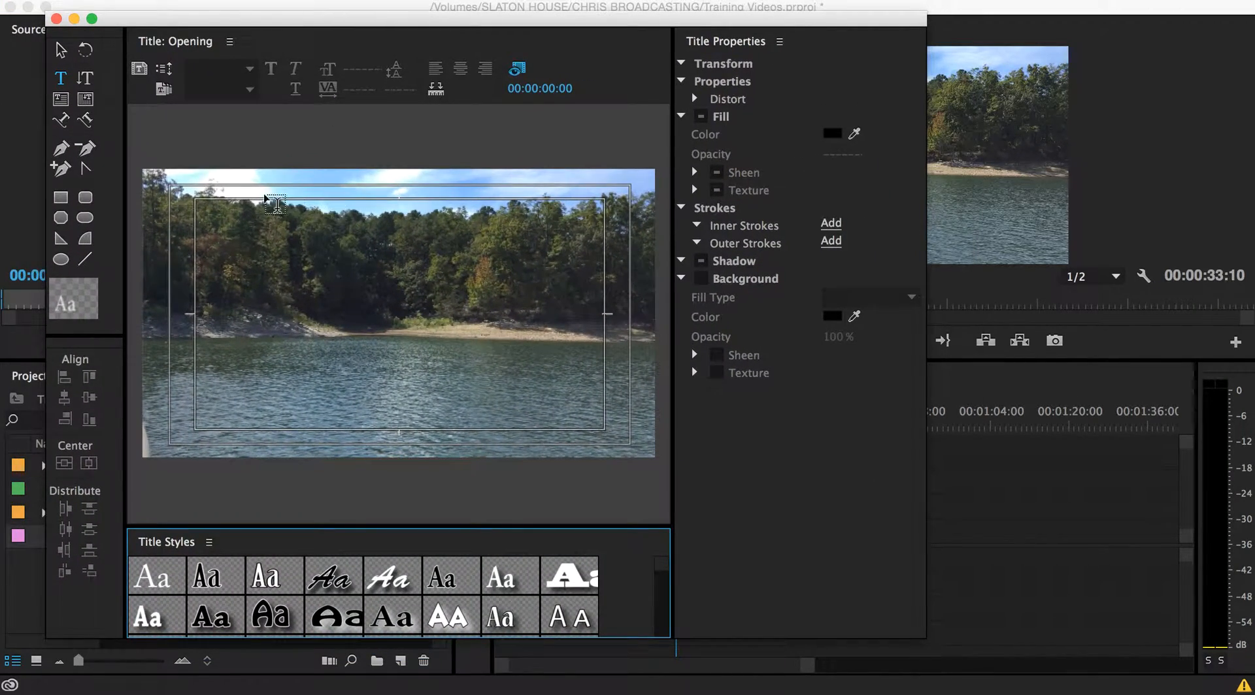
Step: Preview the video frame at 00:00:03:18 behind the title, and return the playhead to the sequence start
left_click_drag(924, 11, 580, 14)
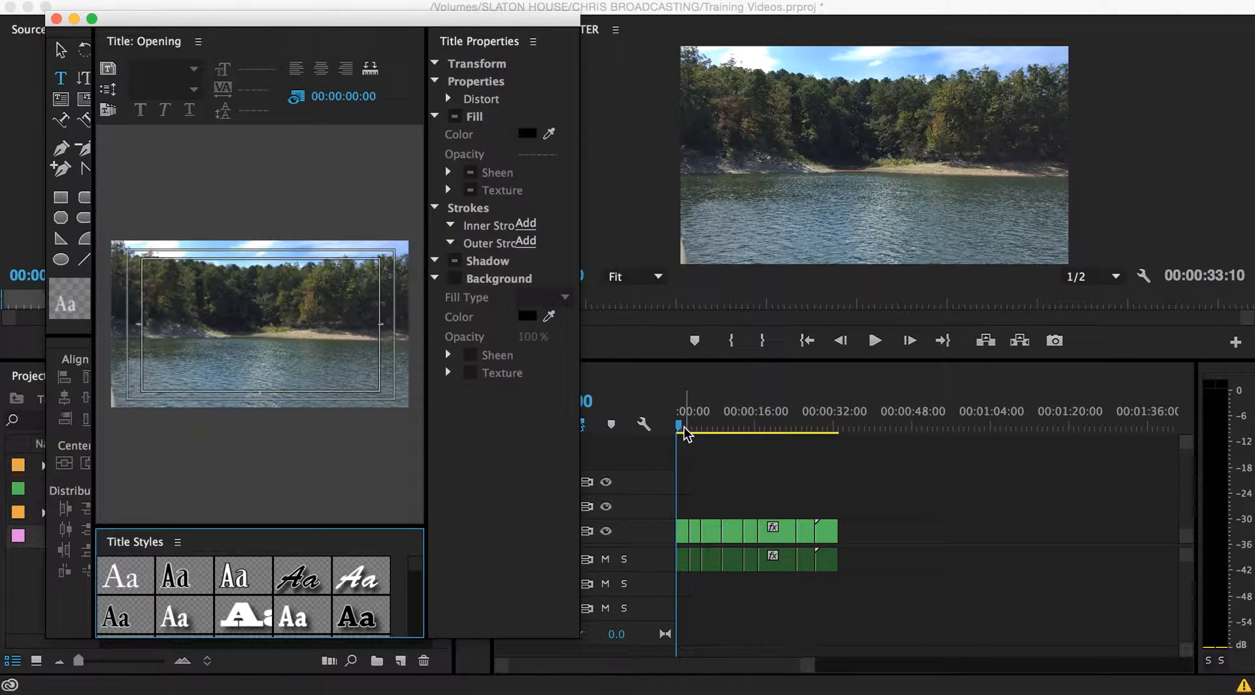
left_click_drag(678, 425, 694, 426)
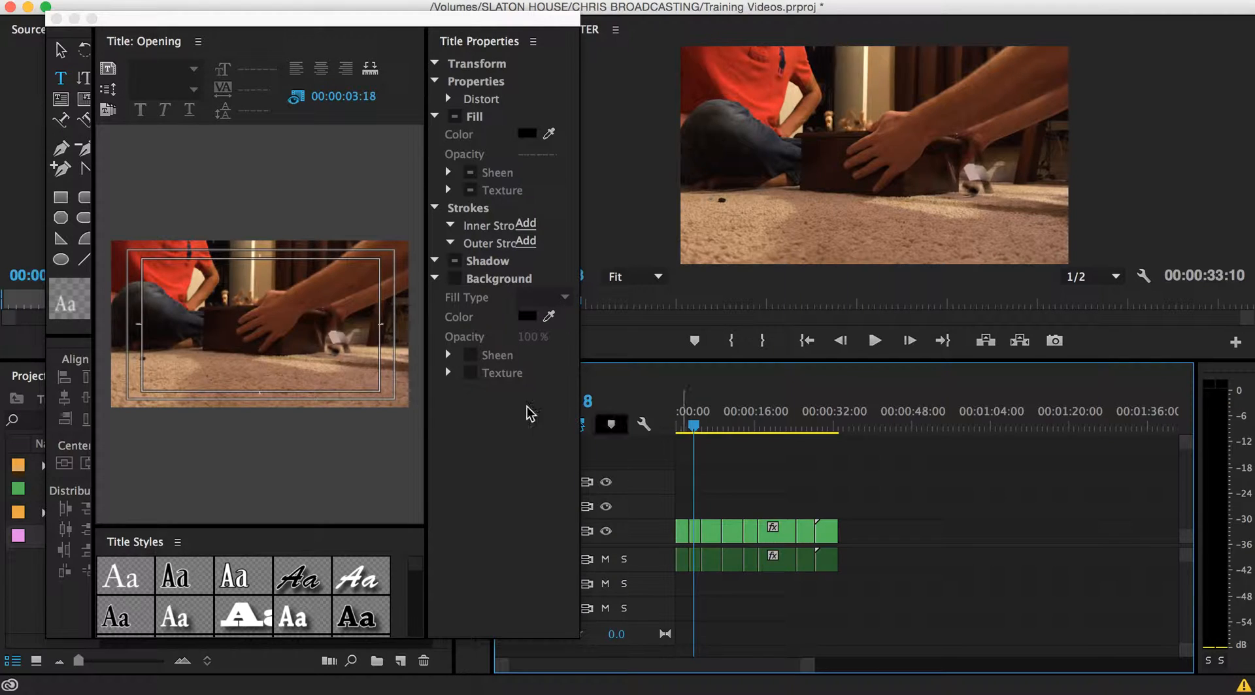
left_click(697, 424)
left_click_drag(696, 428, 650, 426)
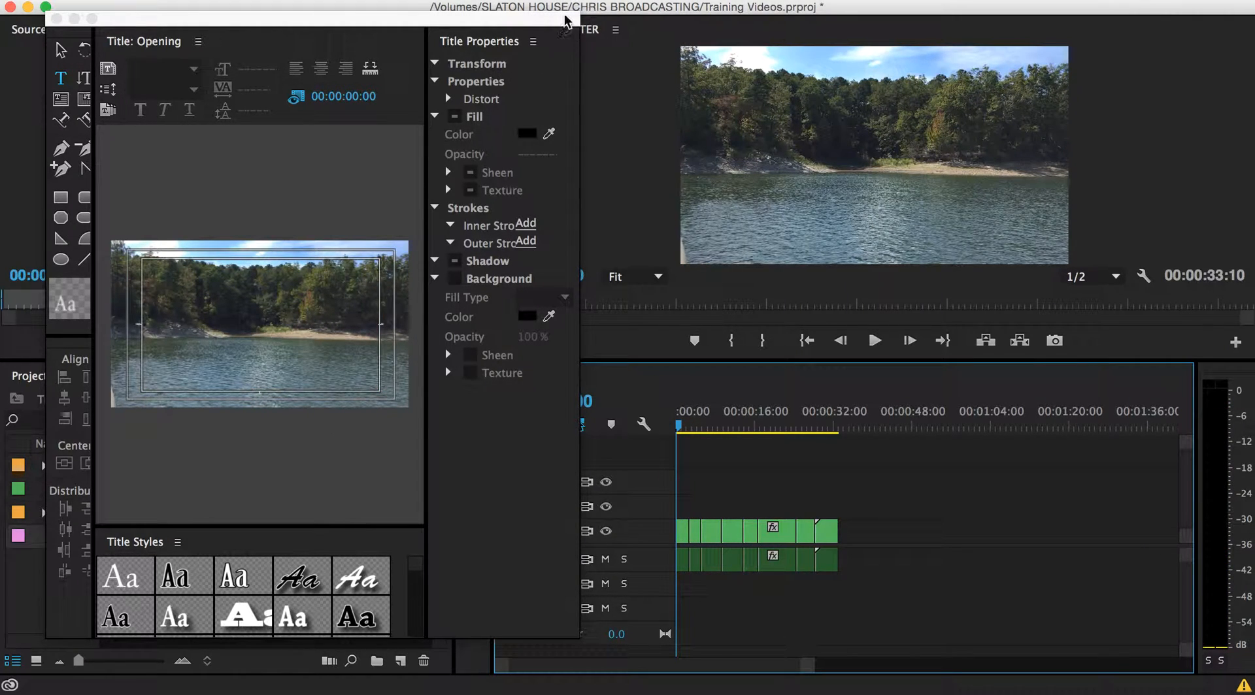
left_click_drag(579, 16, 915, 10)
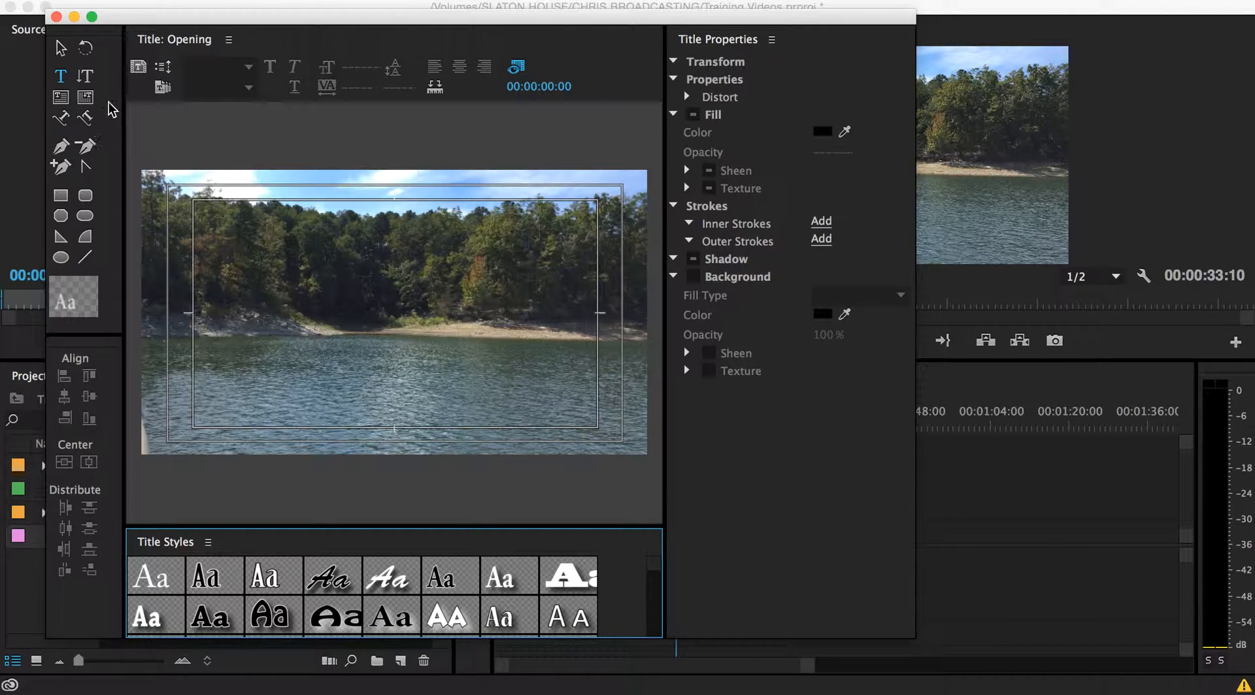
Step: Enable the Opening title's Background and collapse the Transform, Properties, Fill, Strokes and Shadow groups
left_click(61, 51)
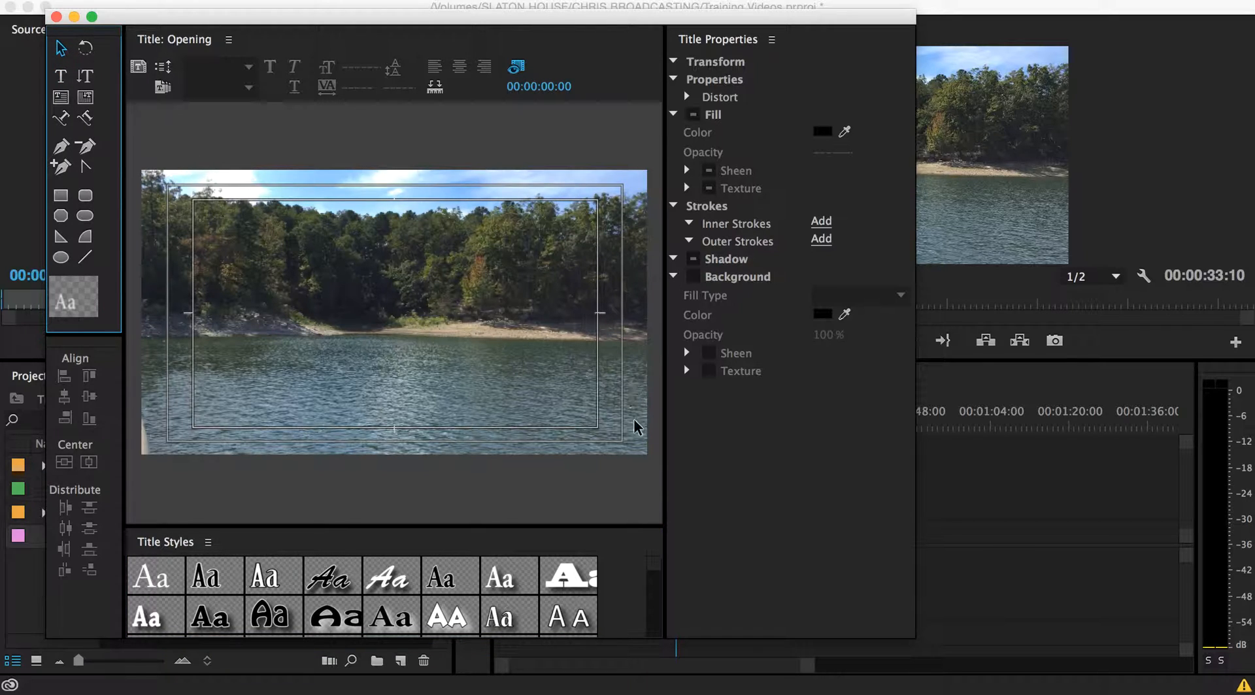
left_click(694, 277)
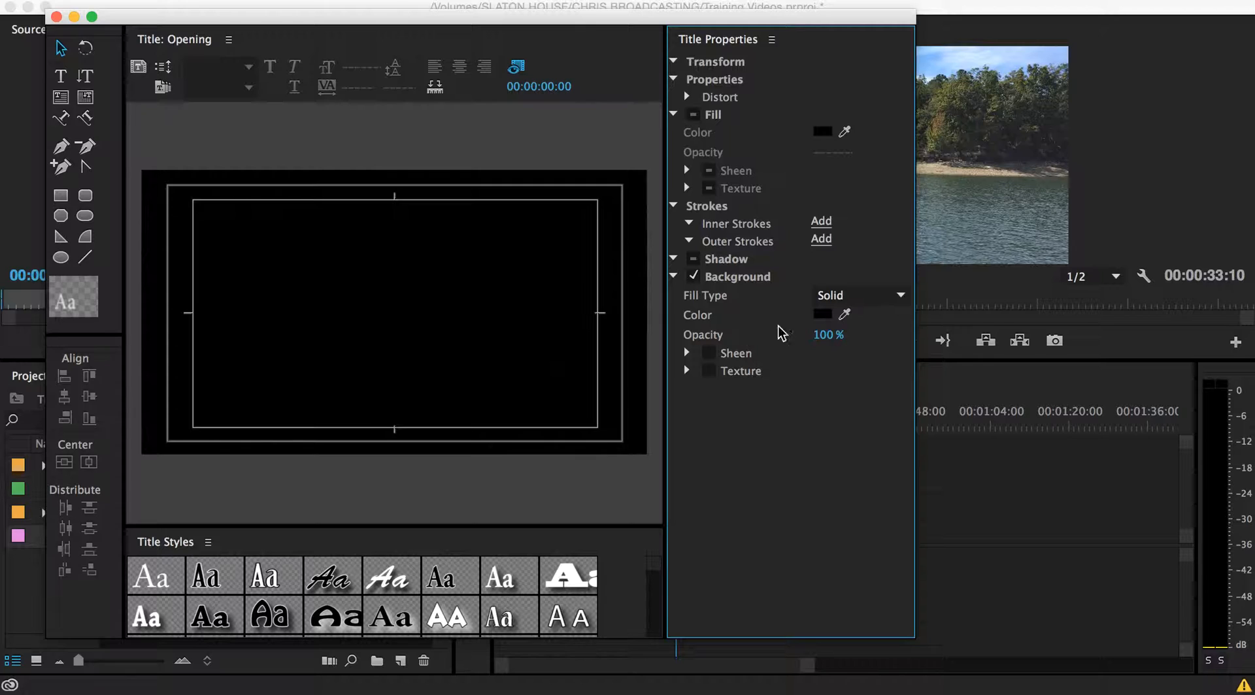
left_click(674, 277)
left_click(673, 277)
left_click(674, 206)
left_click(673, 115)
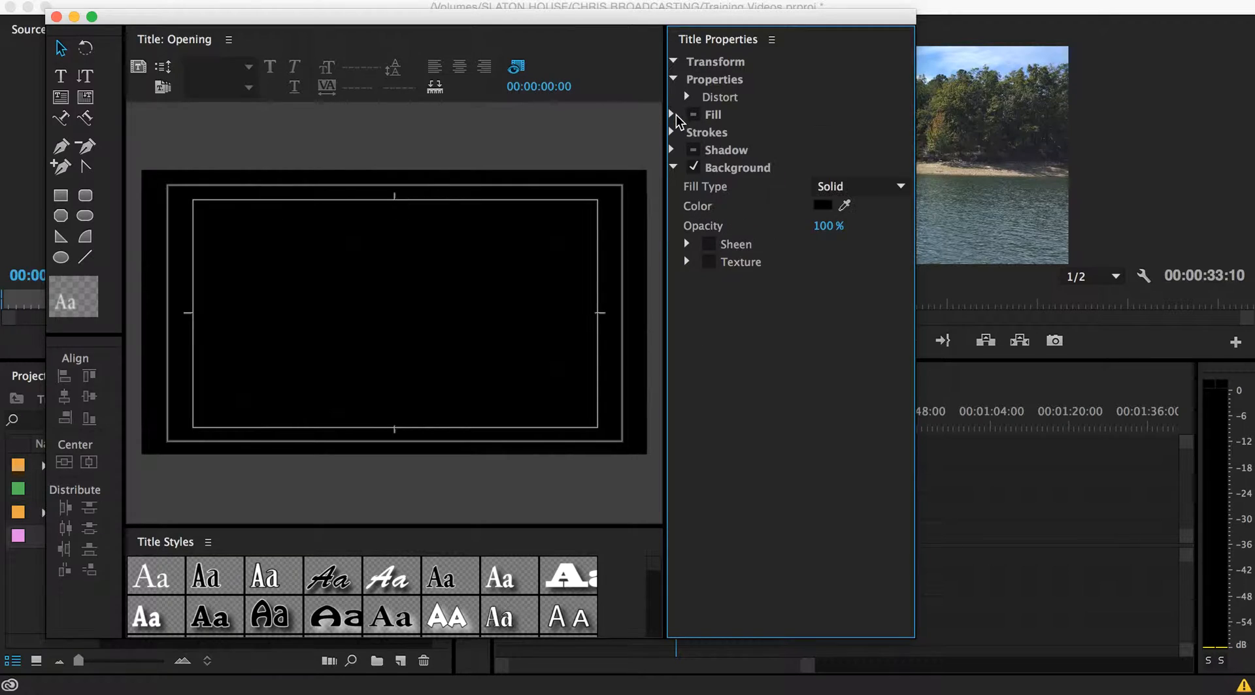
left_click(674, 78)
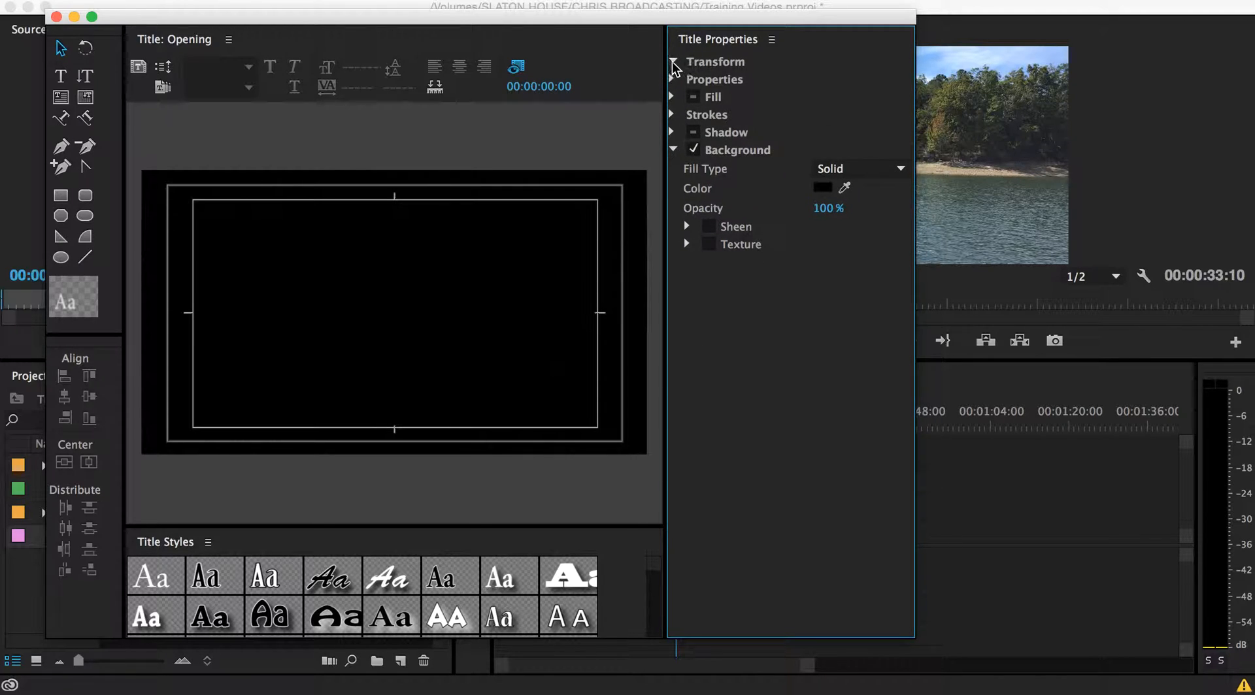
left_click(673, 79)
left_click(673, 79)
left_click(672, 151)
left_click(672, 151)
Step: Set the title's background color to red (#B60808)
left_click(824, 190)
left_click(639, 327)
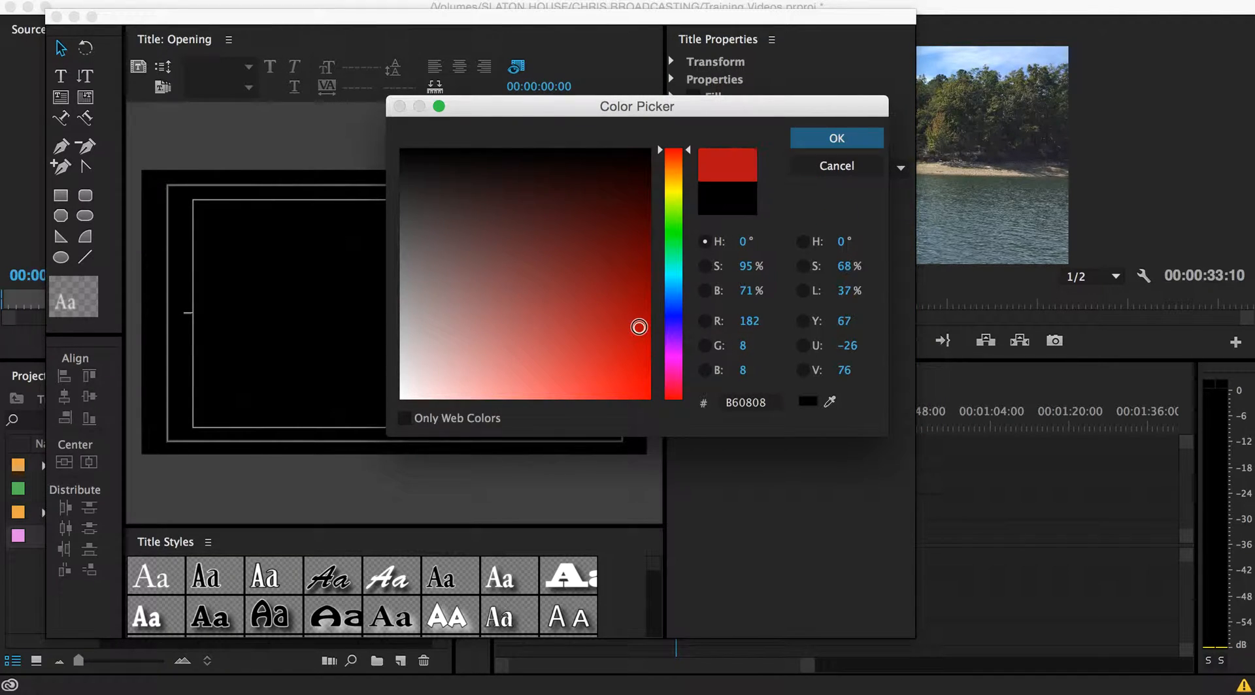
left_click(806, 141)
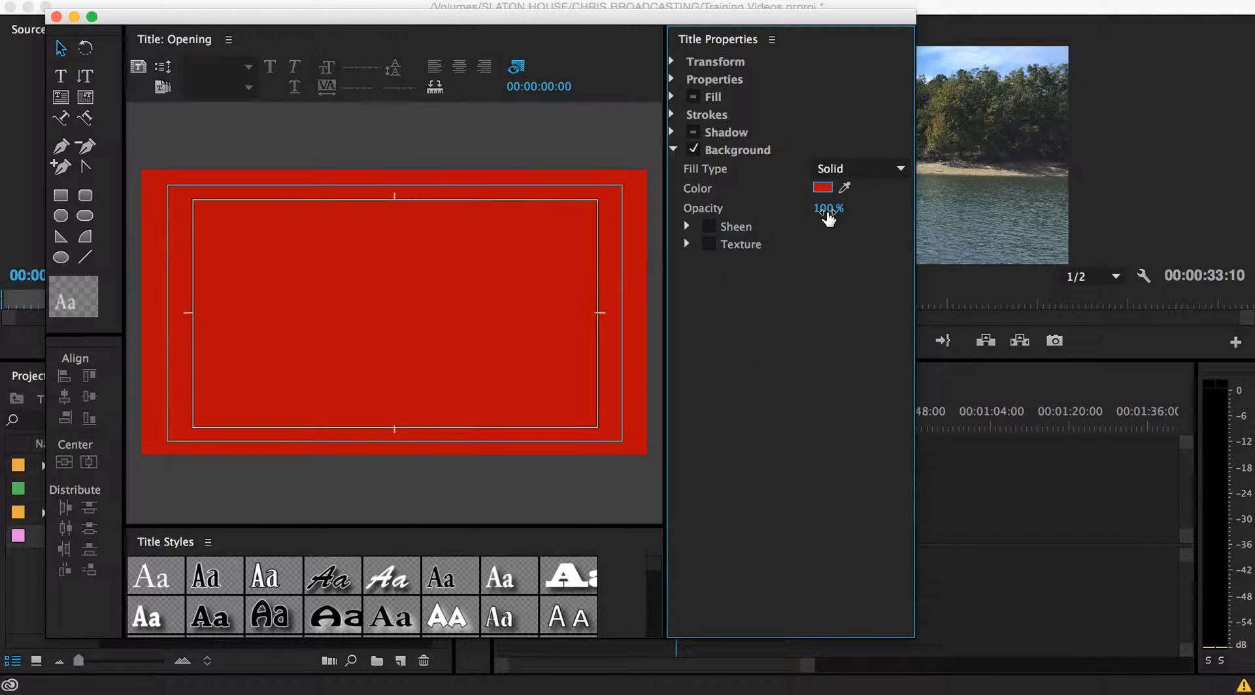
mouse_move(822, 208)
left_mouse_down()
mouse_move(800, 209)
mouse_move(831, 209)
left_mouse_up()
Step: Set the title's background color to near-black (#0C0404)
left_click(822, 187)
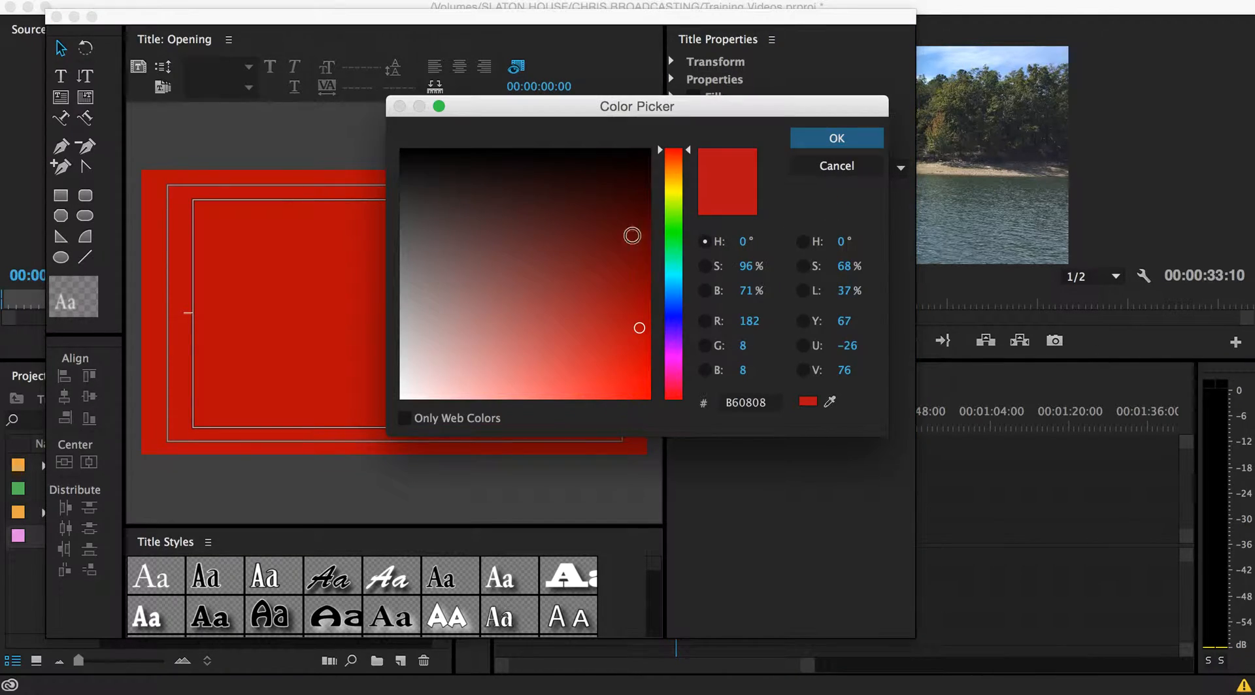
left_click(564, 160)
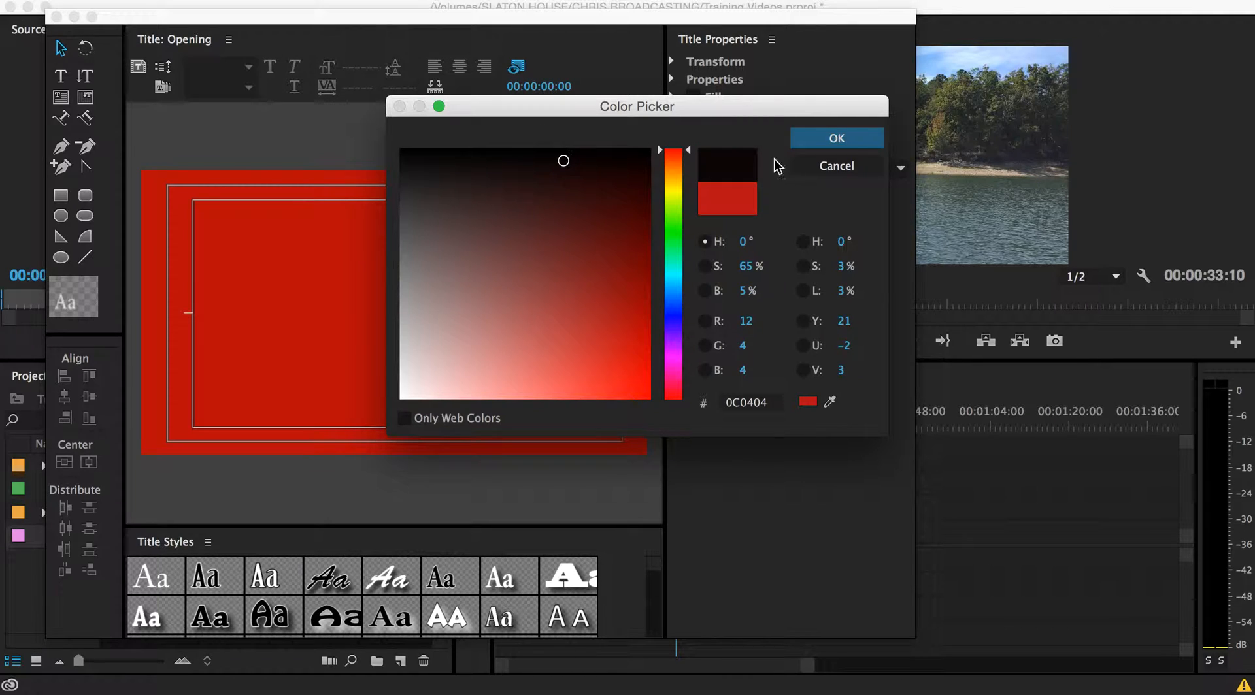
left_click(826, 139)
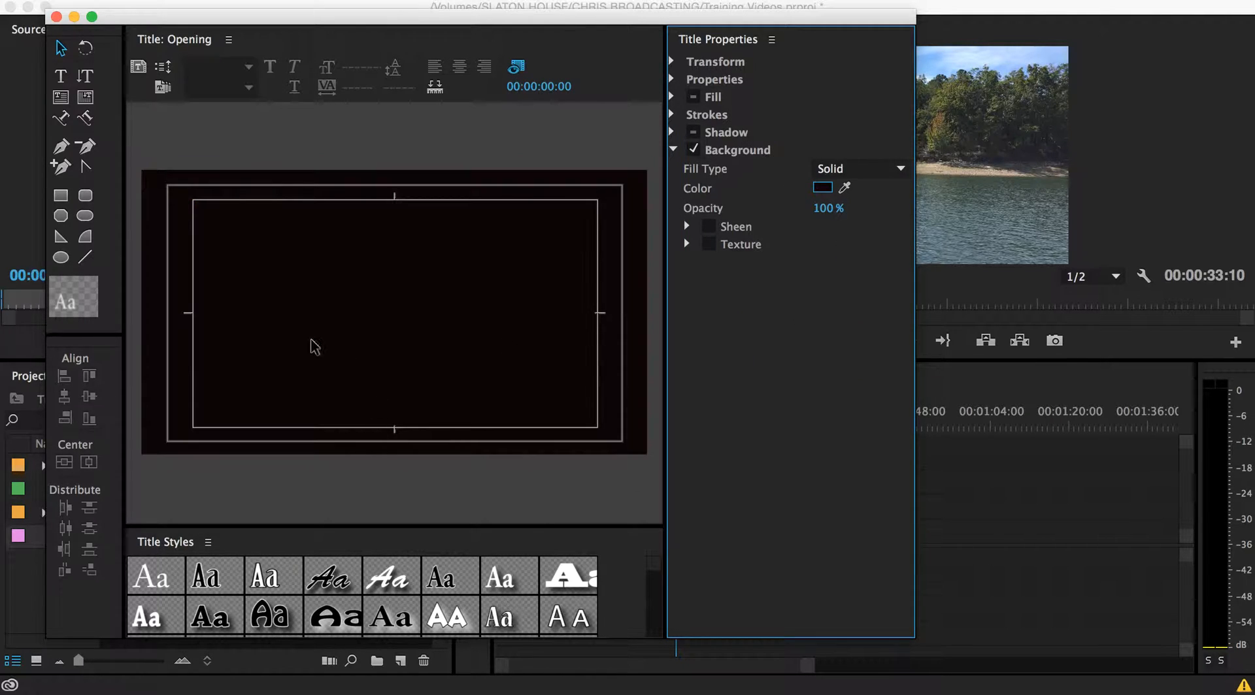
Step: Draw a wide text box with the Type tool inside the title-safe area and enter "Test..." in it
left_click(61, 76)
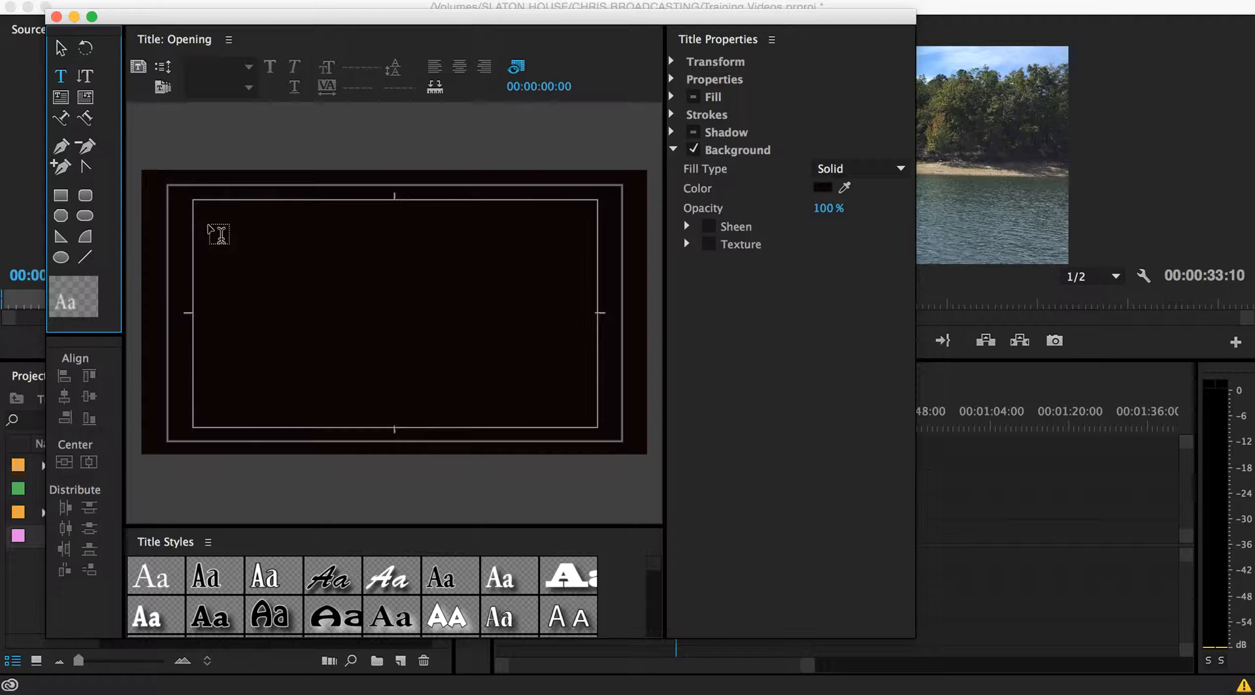
key("super+s")
left_click_drag(206, 223, 584, 377)
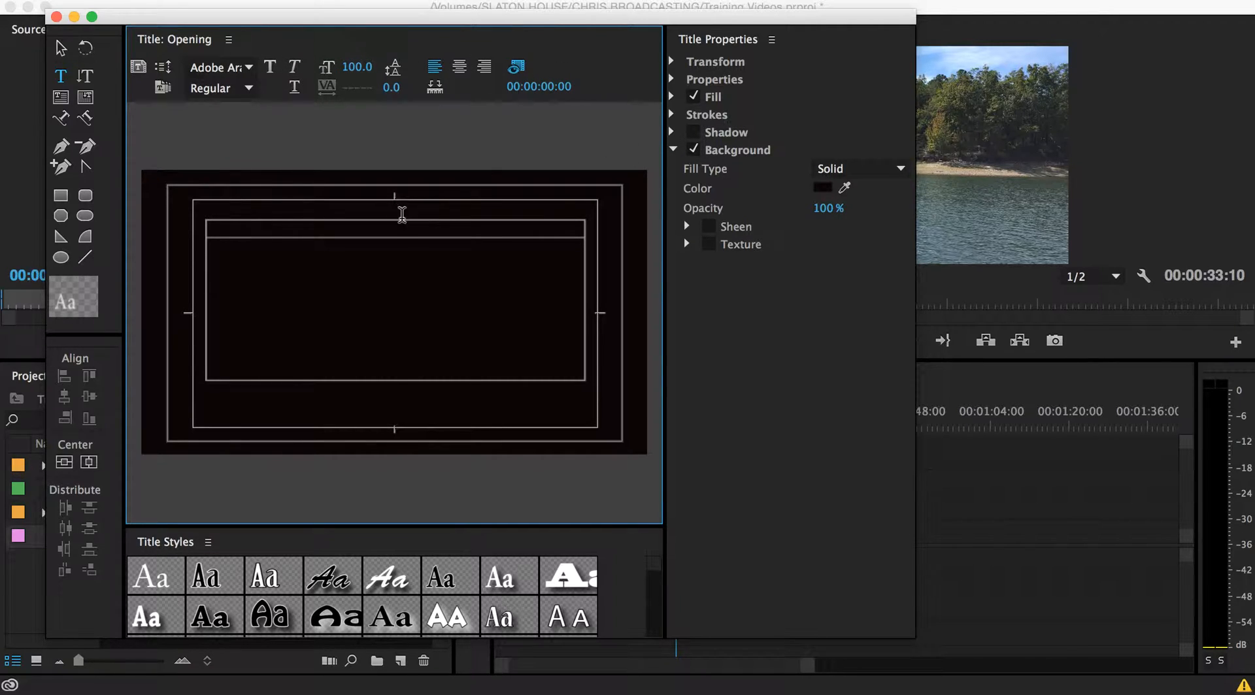
type("Test...")
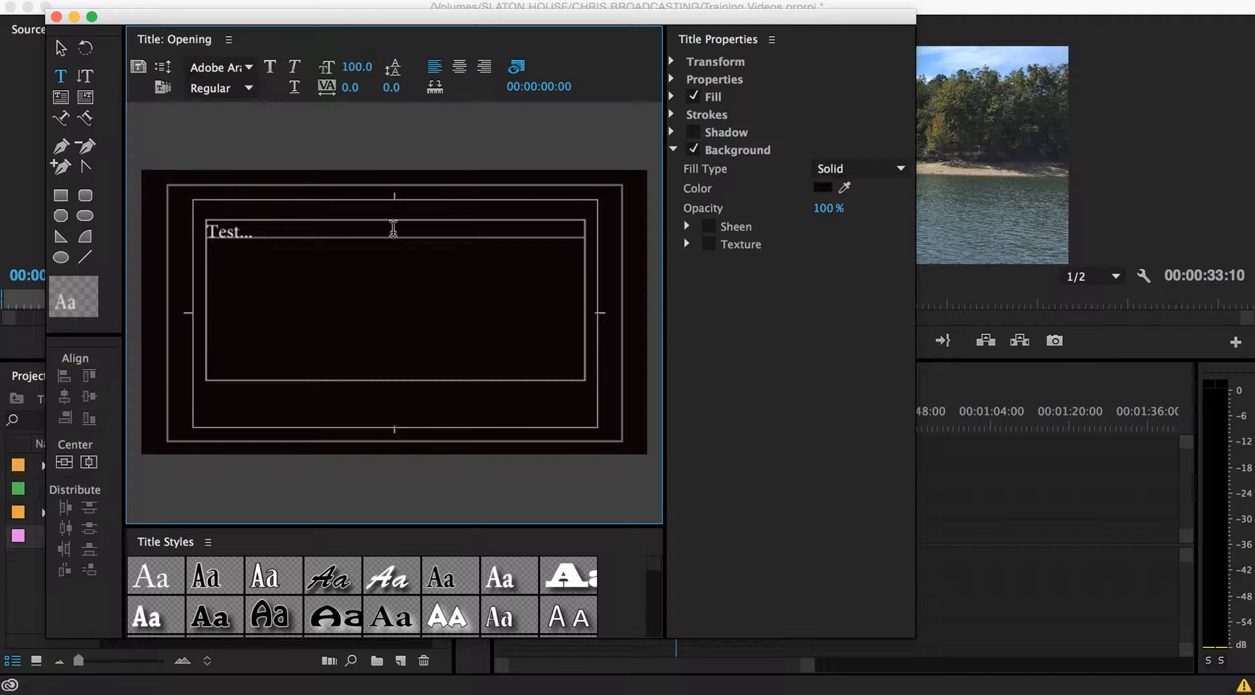
Step: Set the font of the entire "Test..." text to Phosphate
double_click(204, 228)
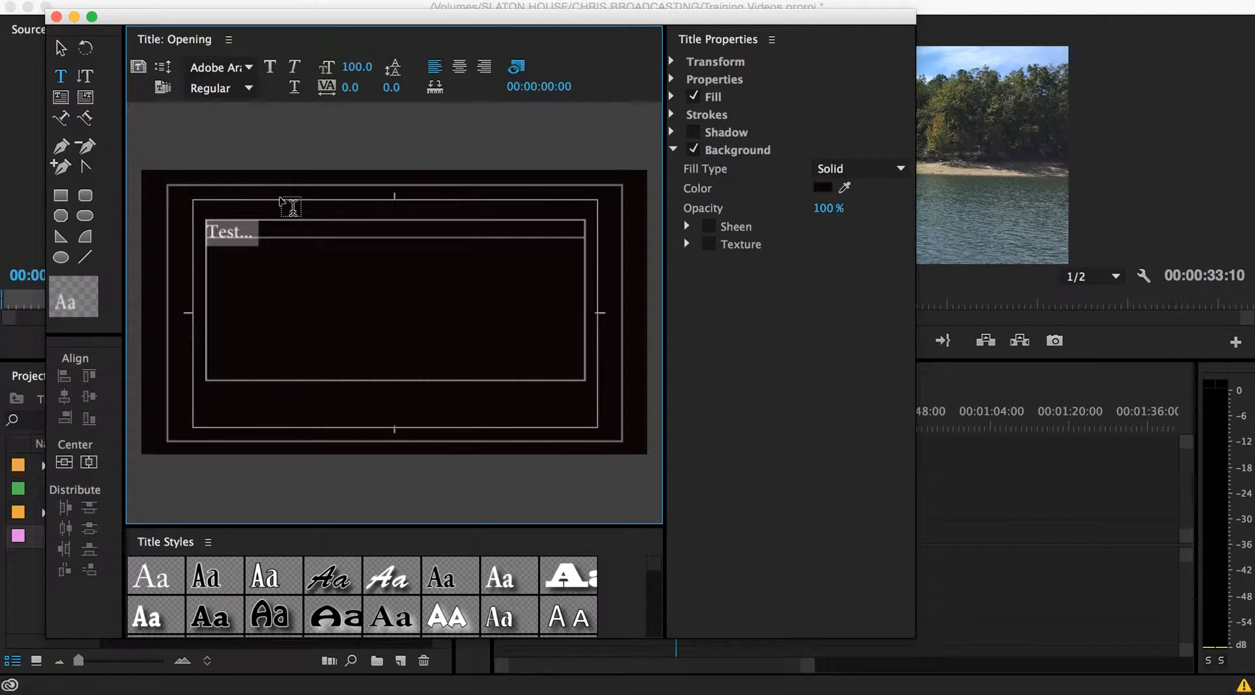
left_click(281, 224)
left_click_drag(291, 243, 229, 224)
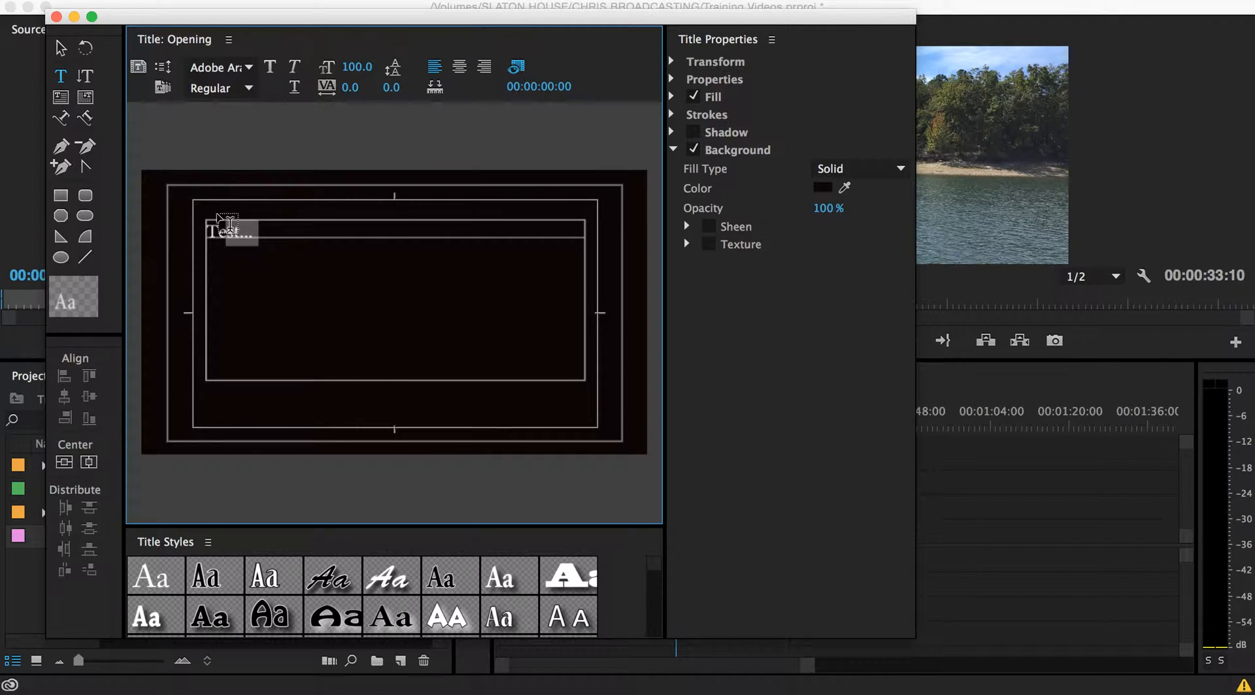
left_click(248, 68)
scroll(246, 360, "up", 15)
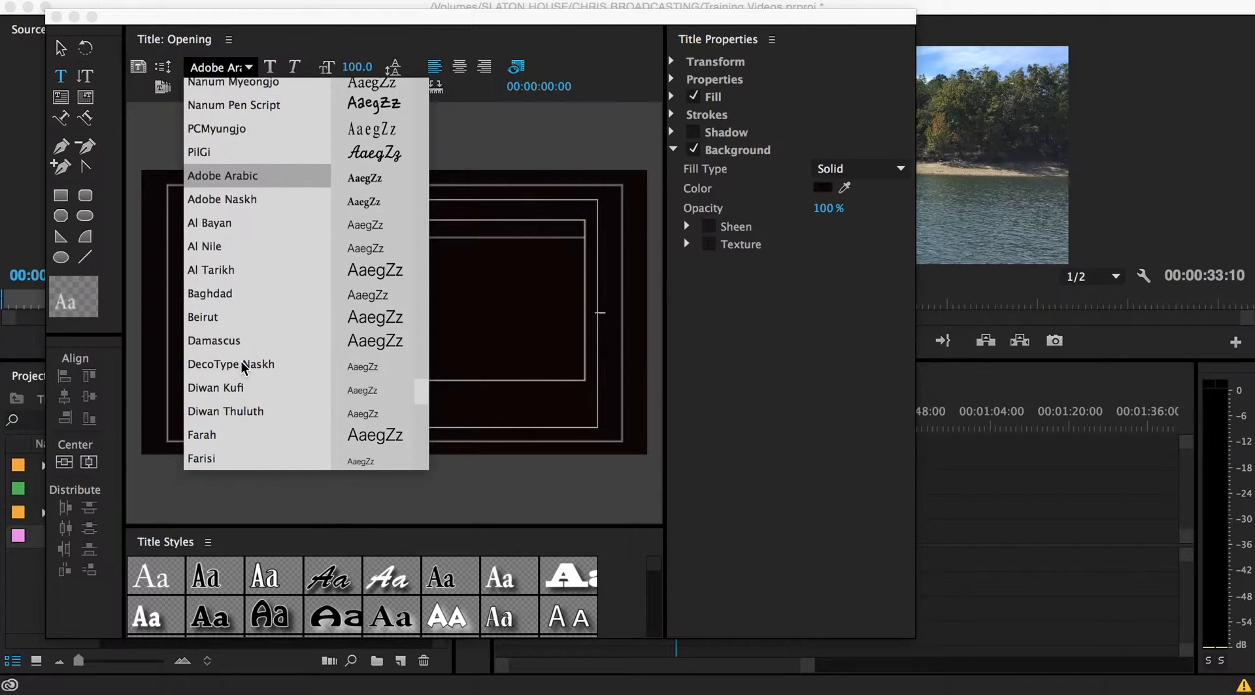
scroll(248, 358, "down", 20)
scroll(248, 358, "up", 20)
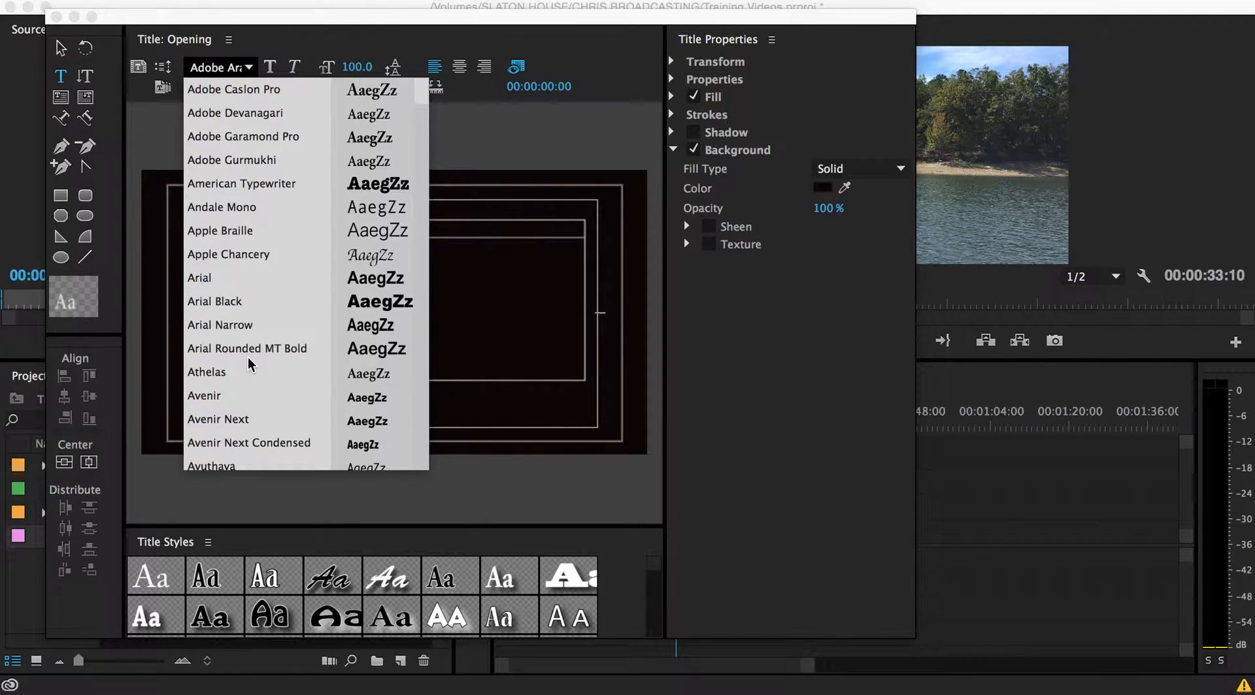
scroll(249, 358, "down", 20)
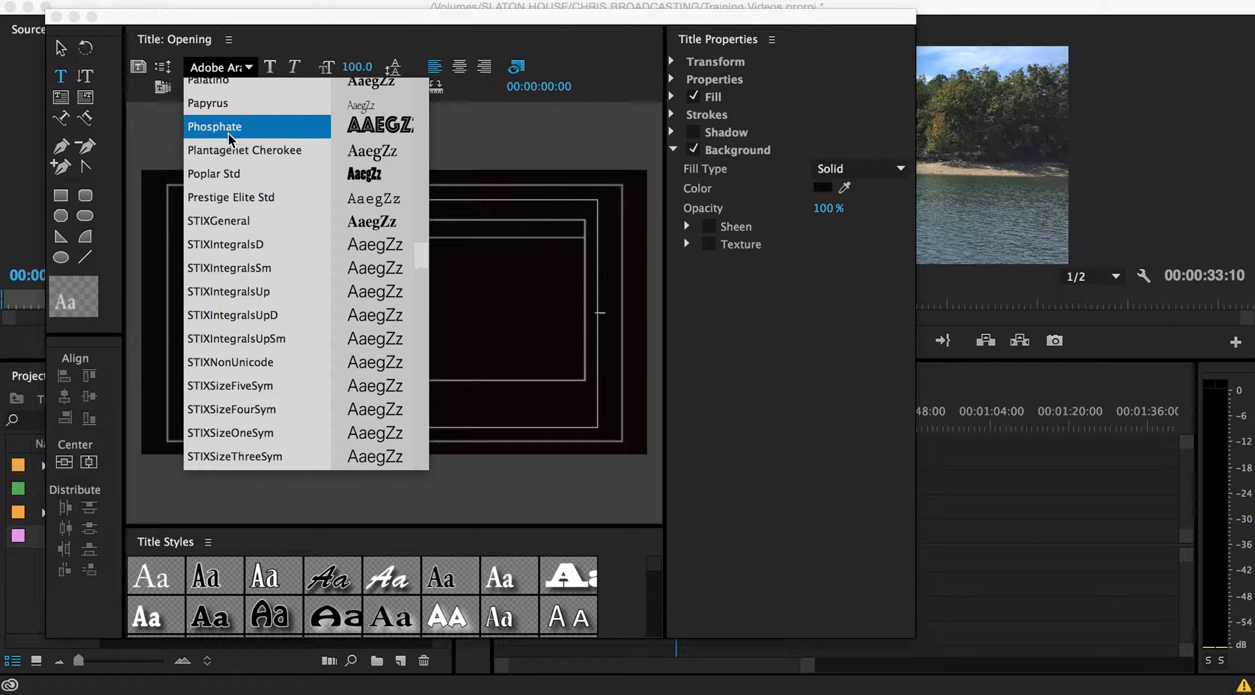
left_click(229, 133)
left_click(211, 224)
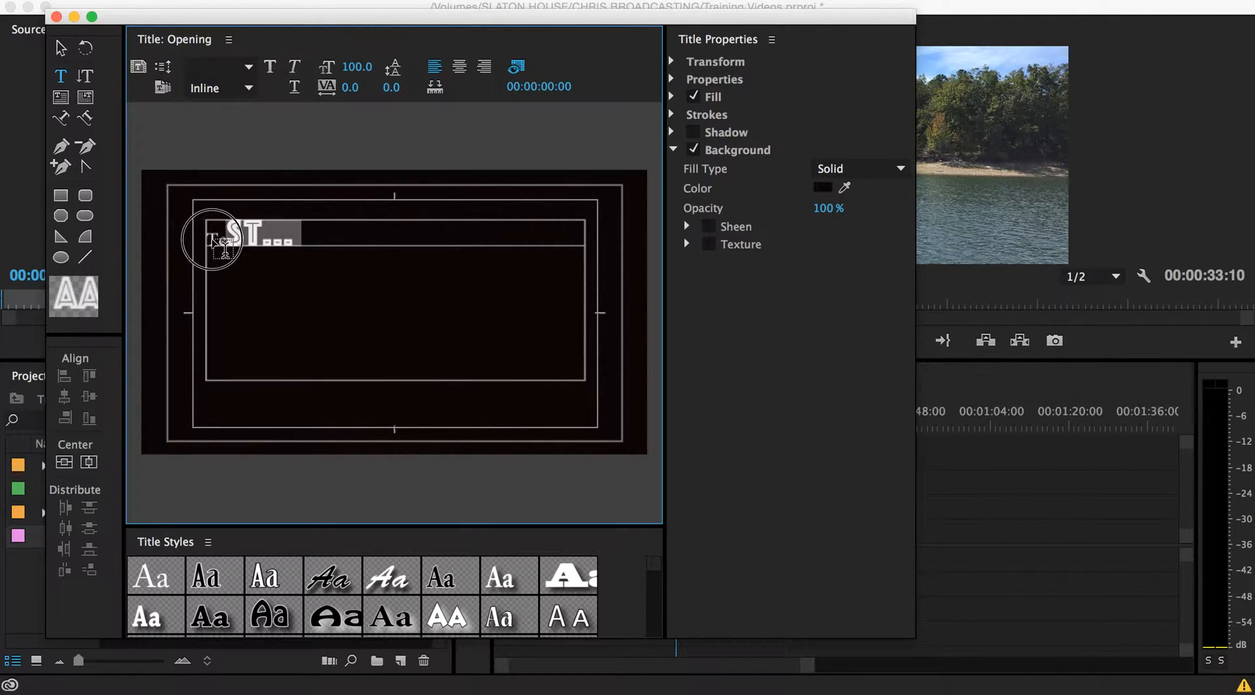
left_click_drag(336, 246, 191, 232)
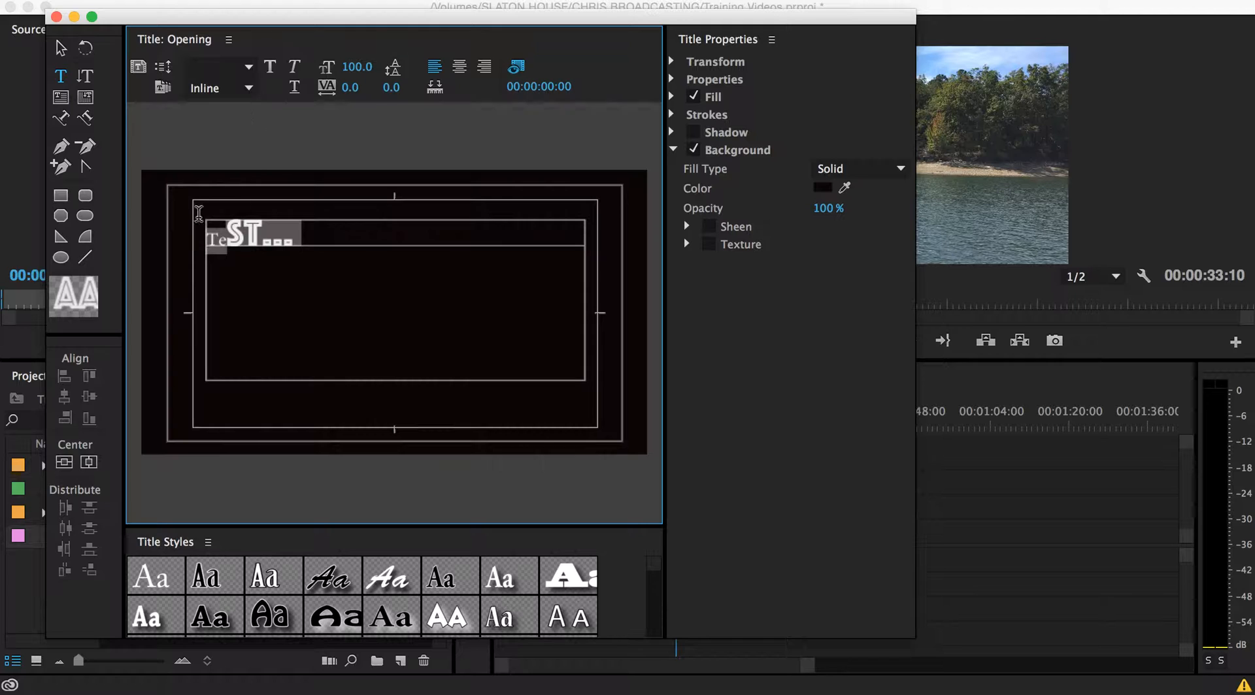
left_click(248, 67)
left_click(216, 130)
left_click(339, 264)
Step: Center-align the "Test..." text in its box and set its font size to 186
left_click_drag(313, 244, 185, 229)
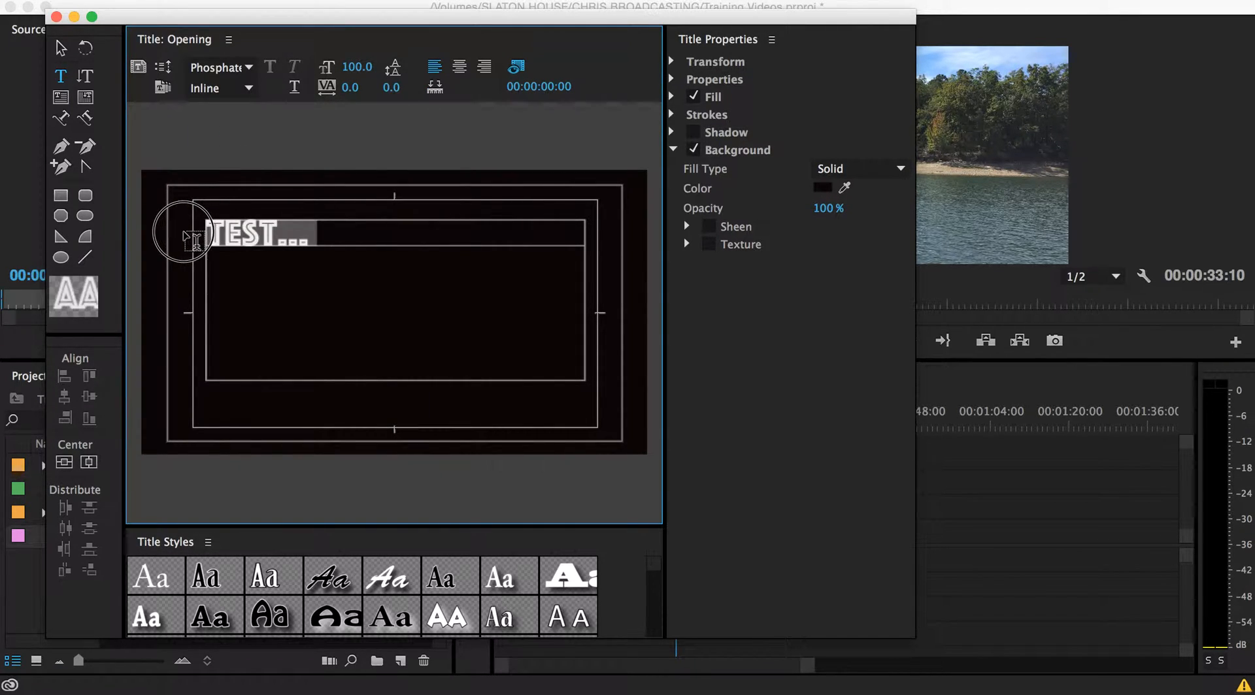
left_click(460, 67)
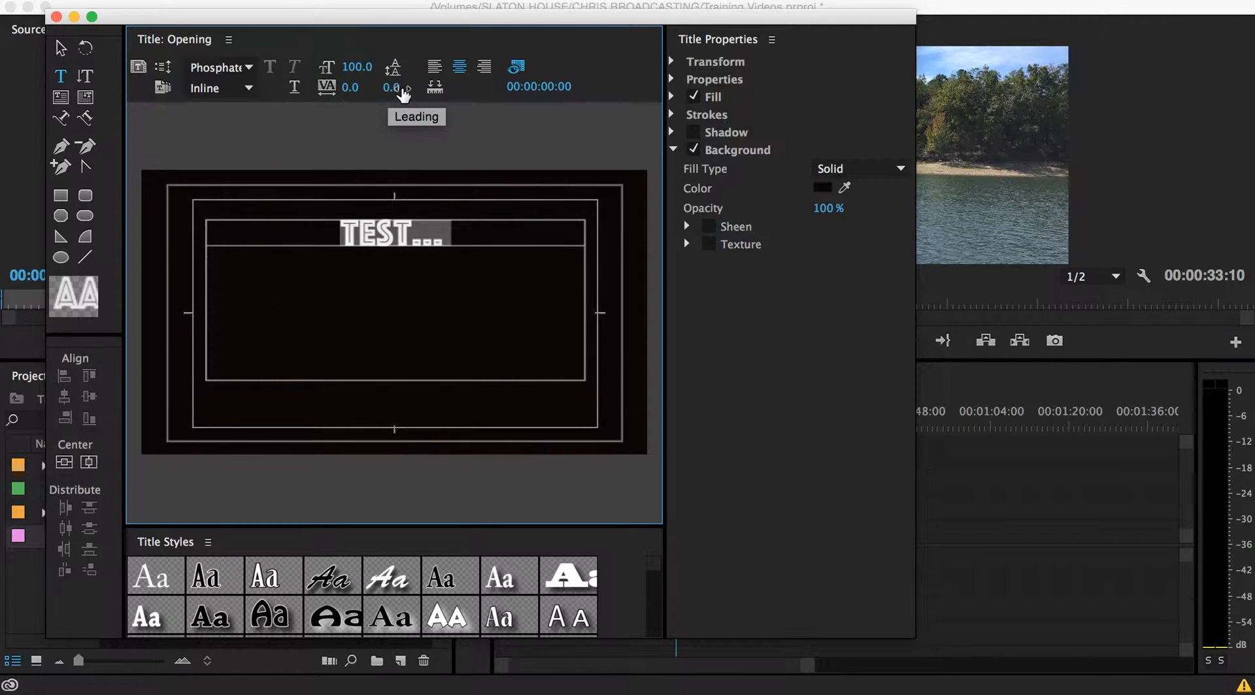
left_click_drag(357, 73, 413, 73)
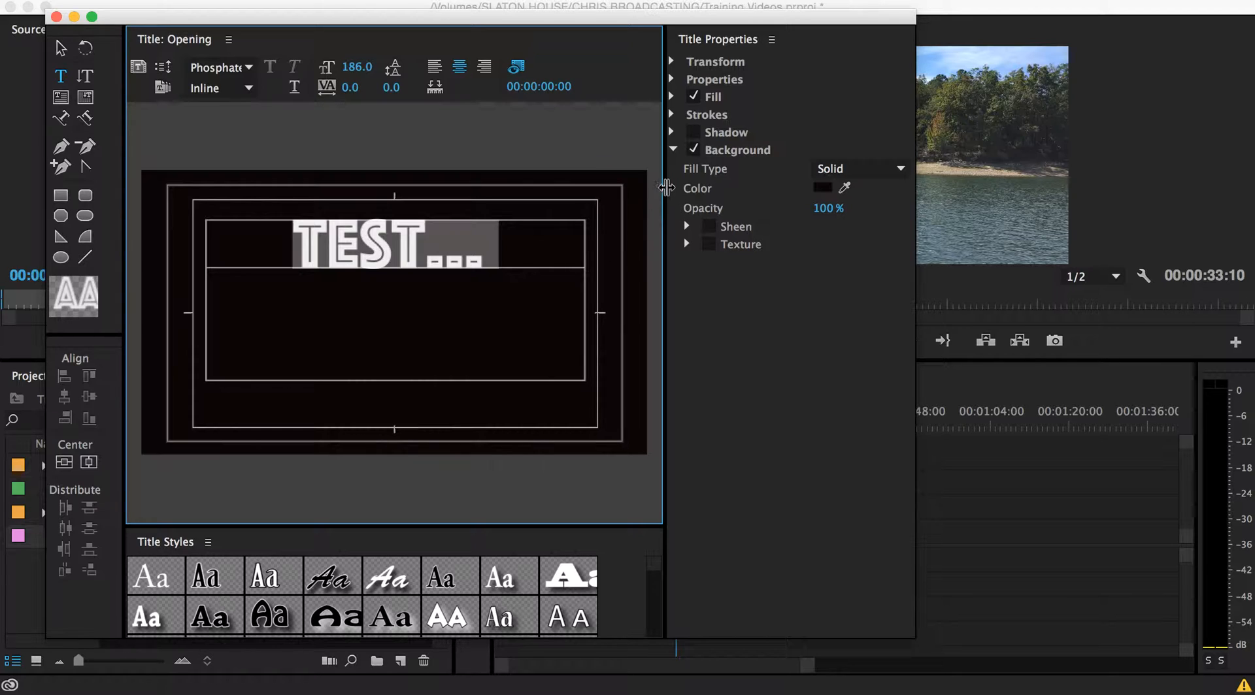
Step: Change the fill color of the whole "Test..." text to solid bright green at 100% opacity
left_click(671, 114)
left_click(671, 114)
left_click(672, 97)
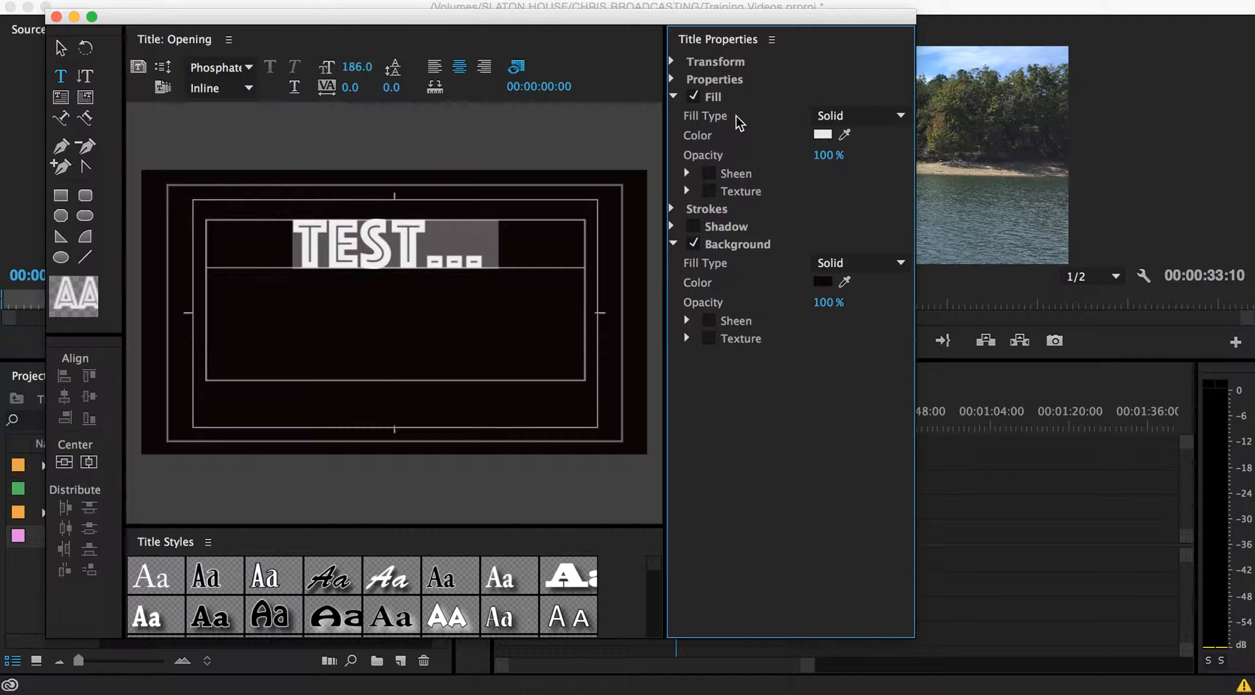
left_click(673, 97)
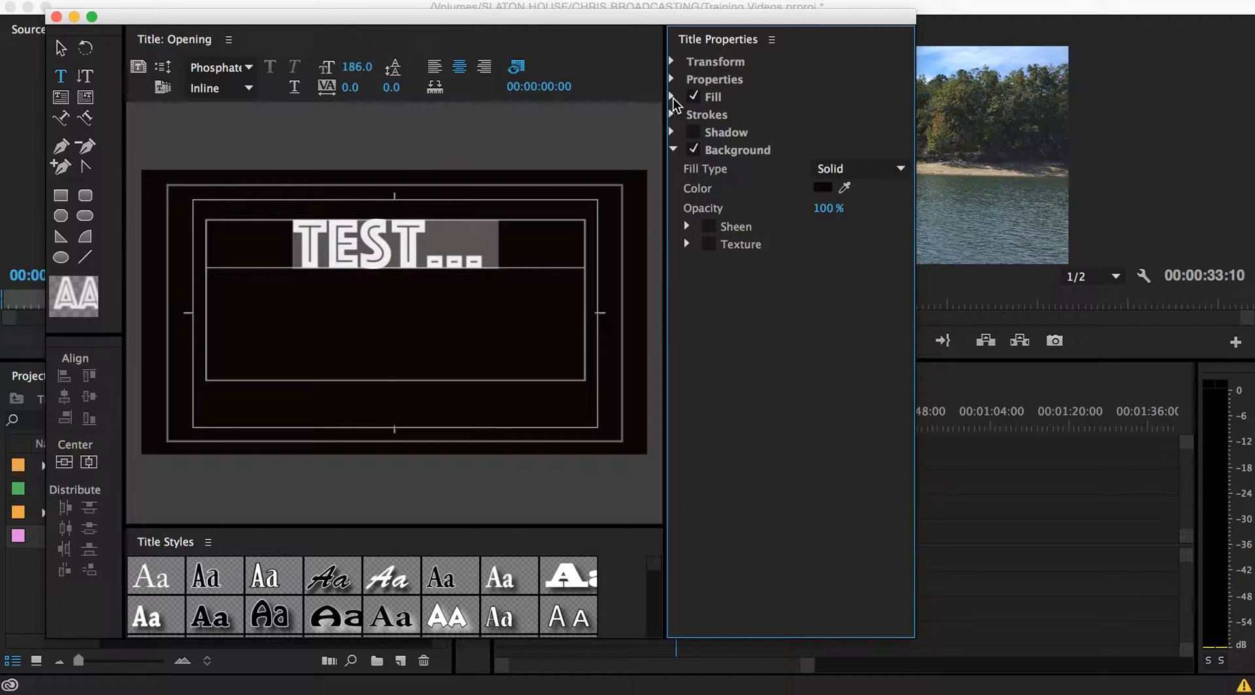
left_click(671, 96)
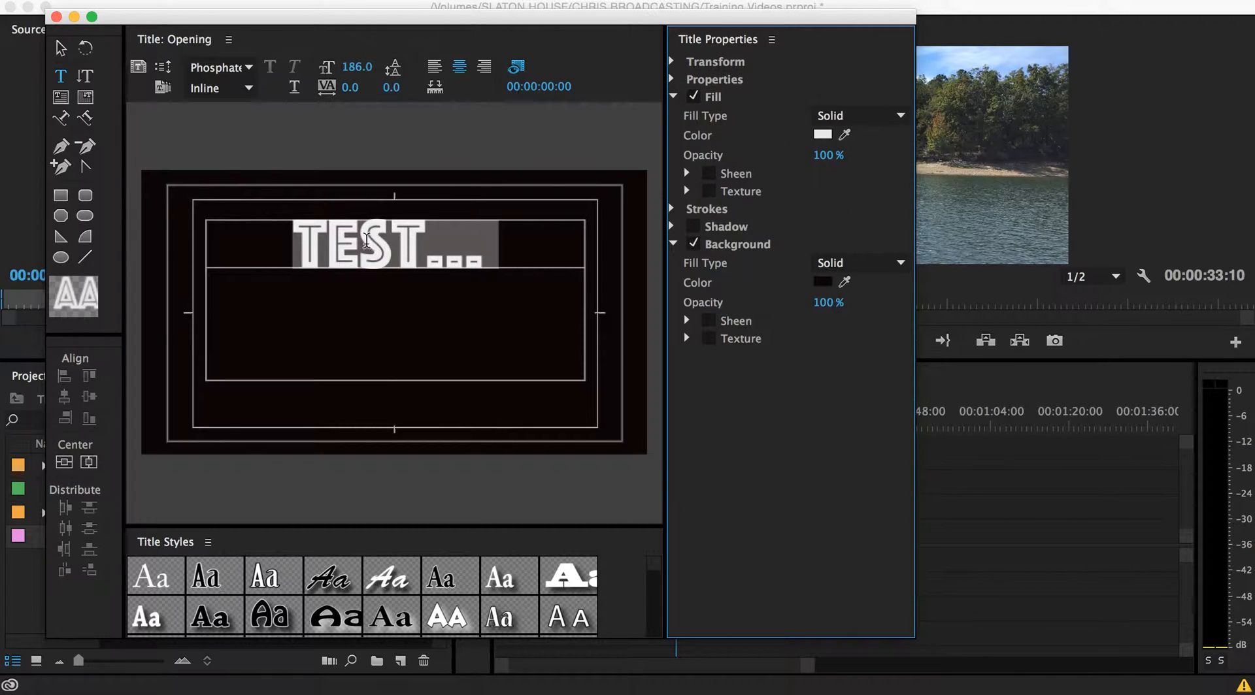
left_click(823, 134)
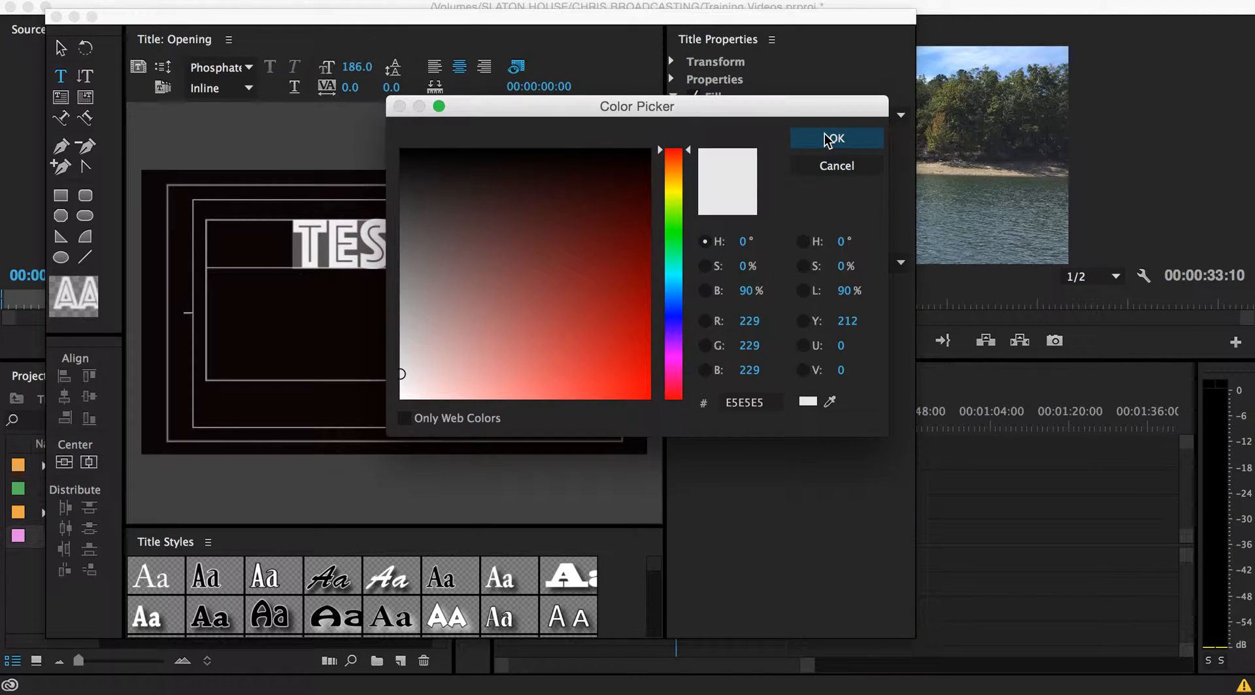
left_click(672, 229)
left_click(645, 391)
left_click(811, 139)
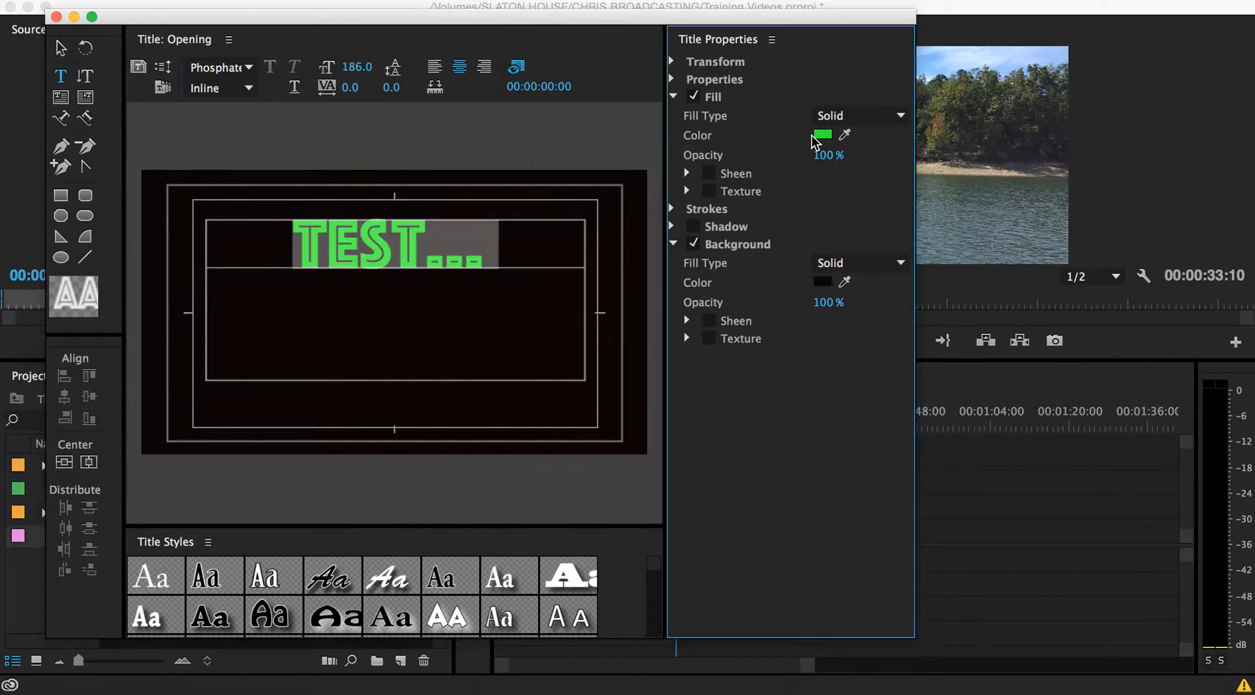
left_click(499, 346)
left_click_drag(506, 261, 279, 239)
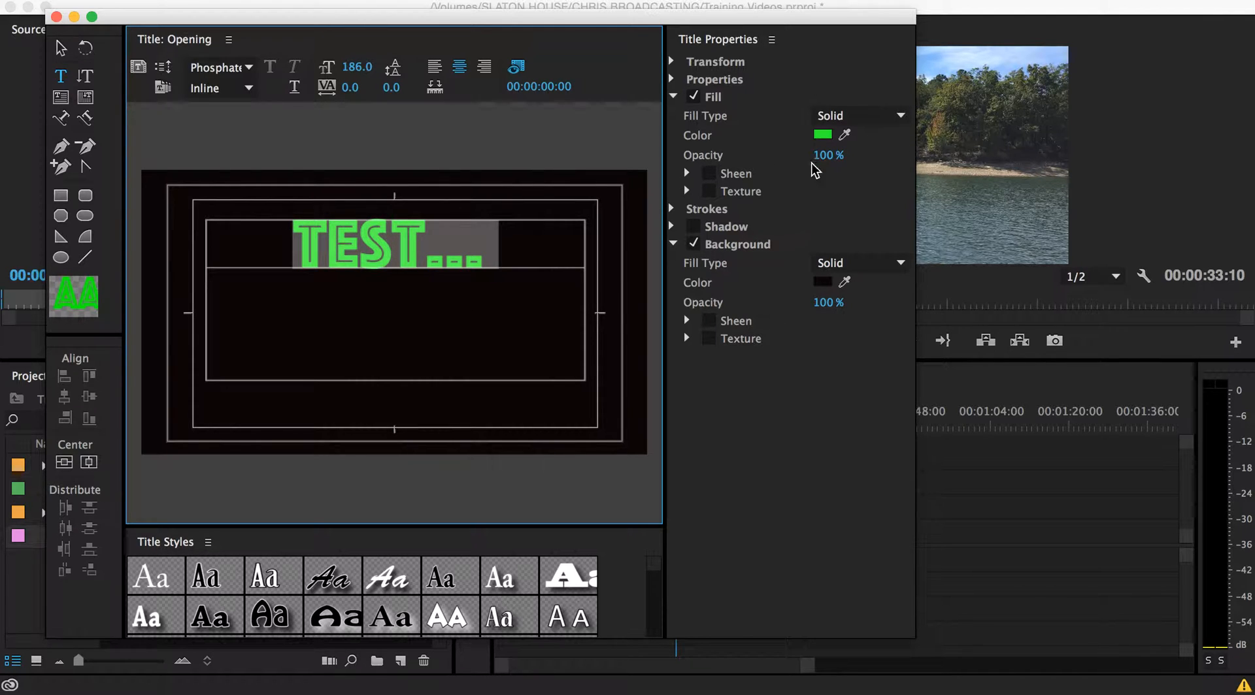
mouse_move(825, 164)
left_mouse_down()
mouse_move(760, 163)
mouse_move(825, 164)
left_mouse_up()
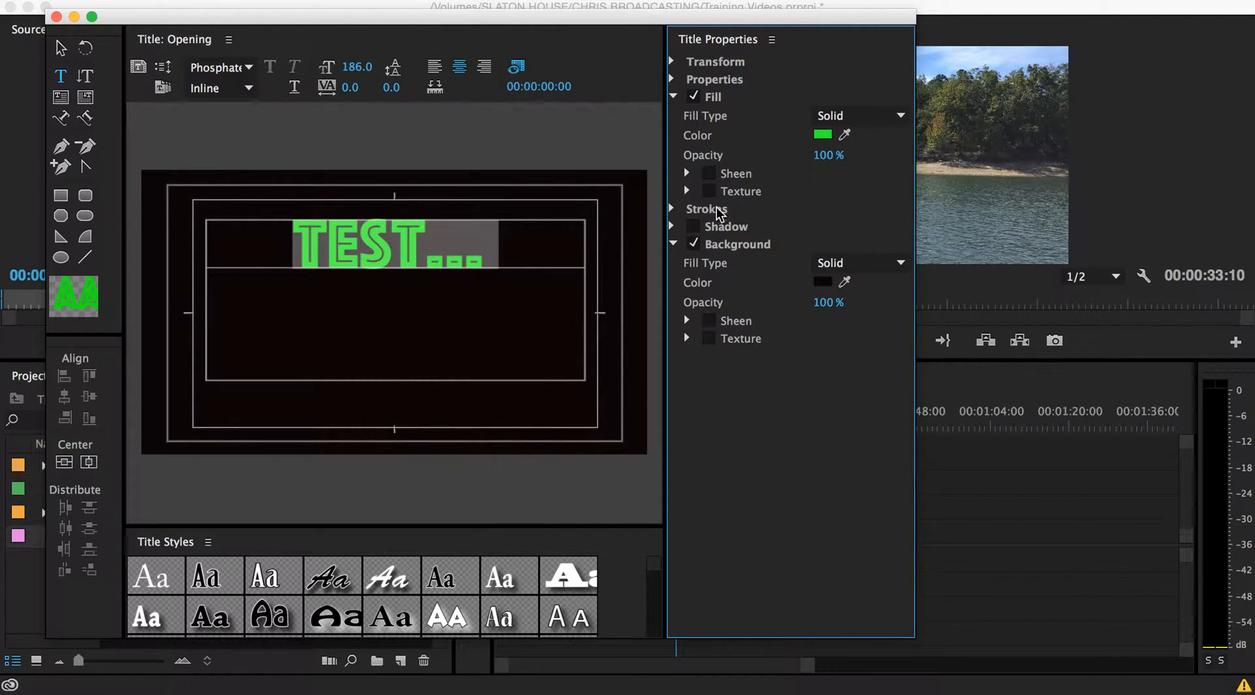
Step: Add a red (#F70A0A) outer edge stroke with size 37 to the "Test..." text
left_click(673, 96)
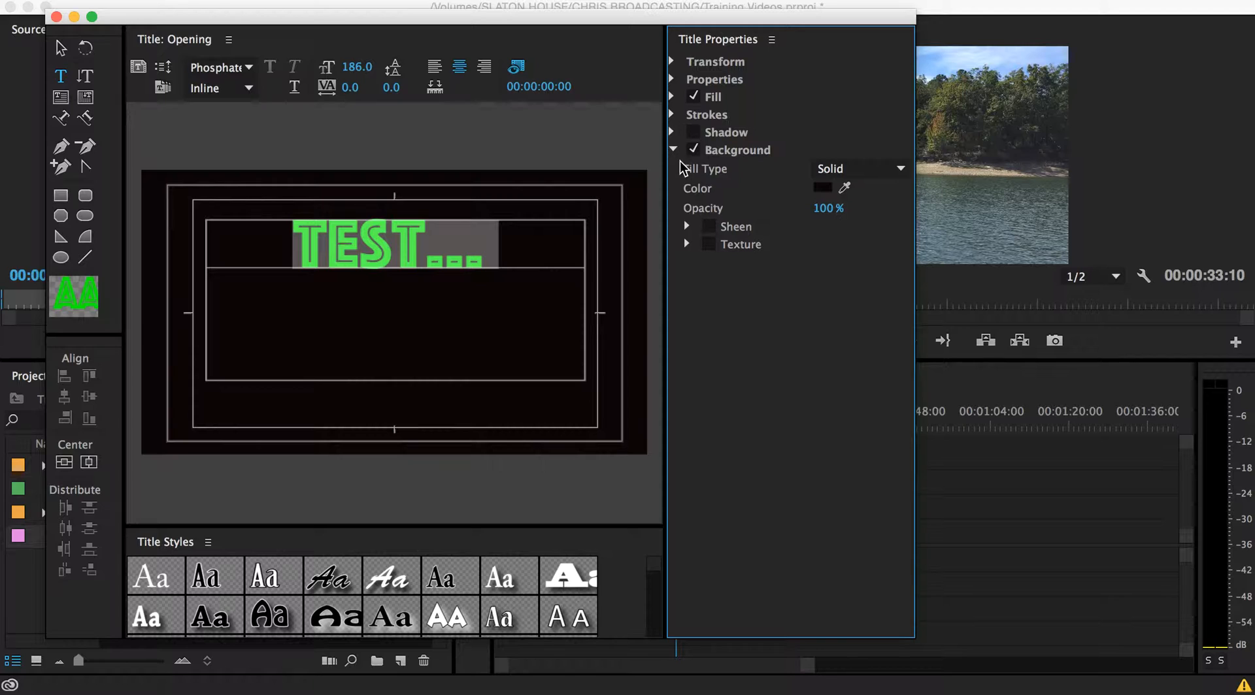
left_click(672, 115)
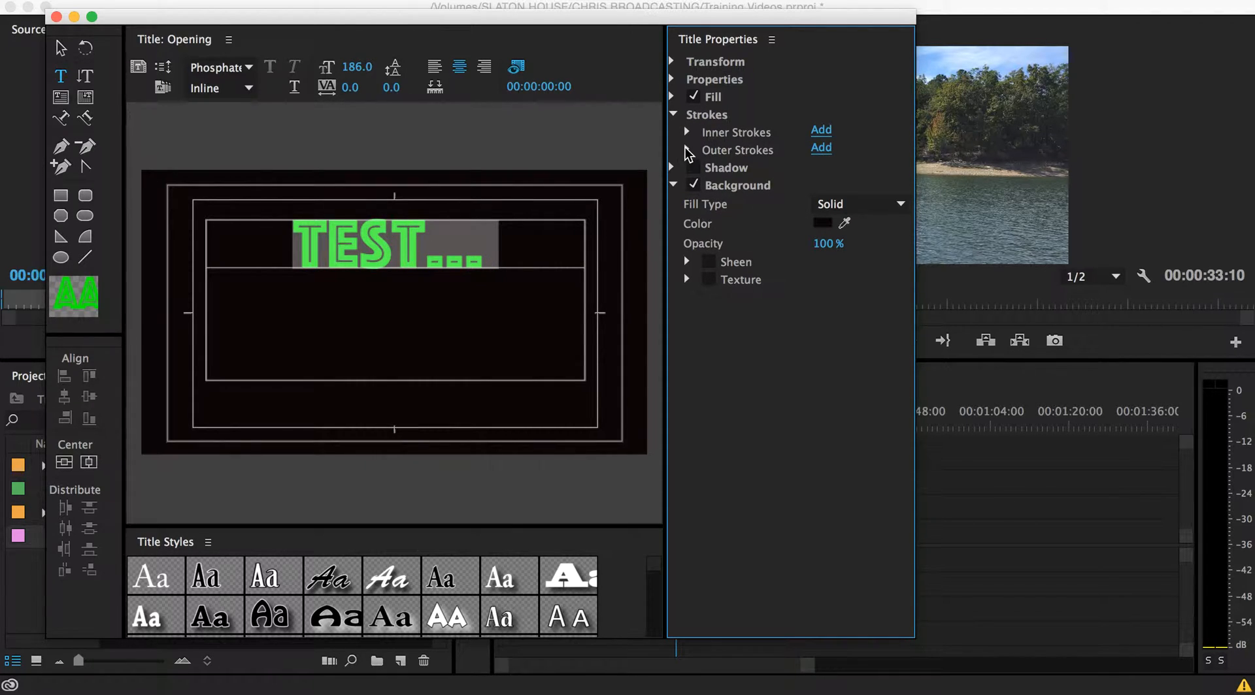
left_click(821, 148)
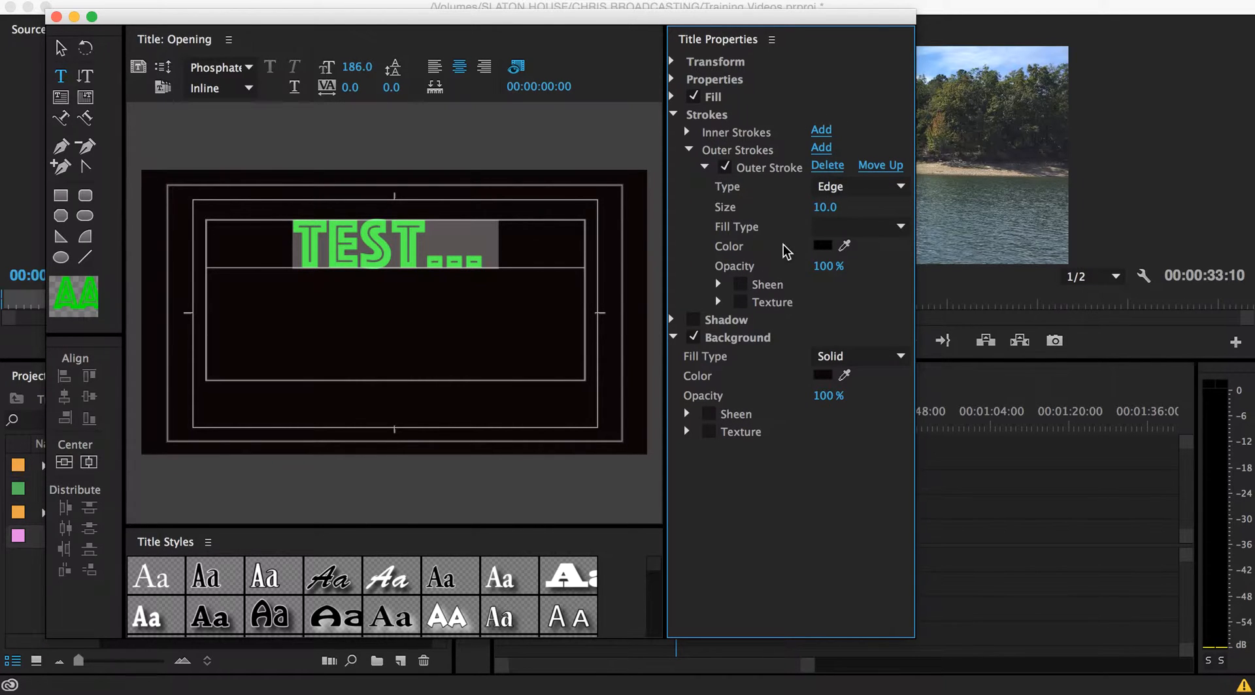
left_click(822, 246)
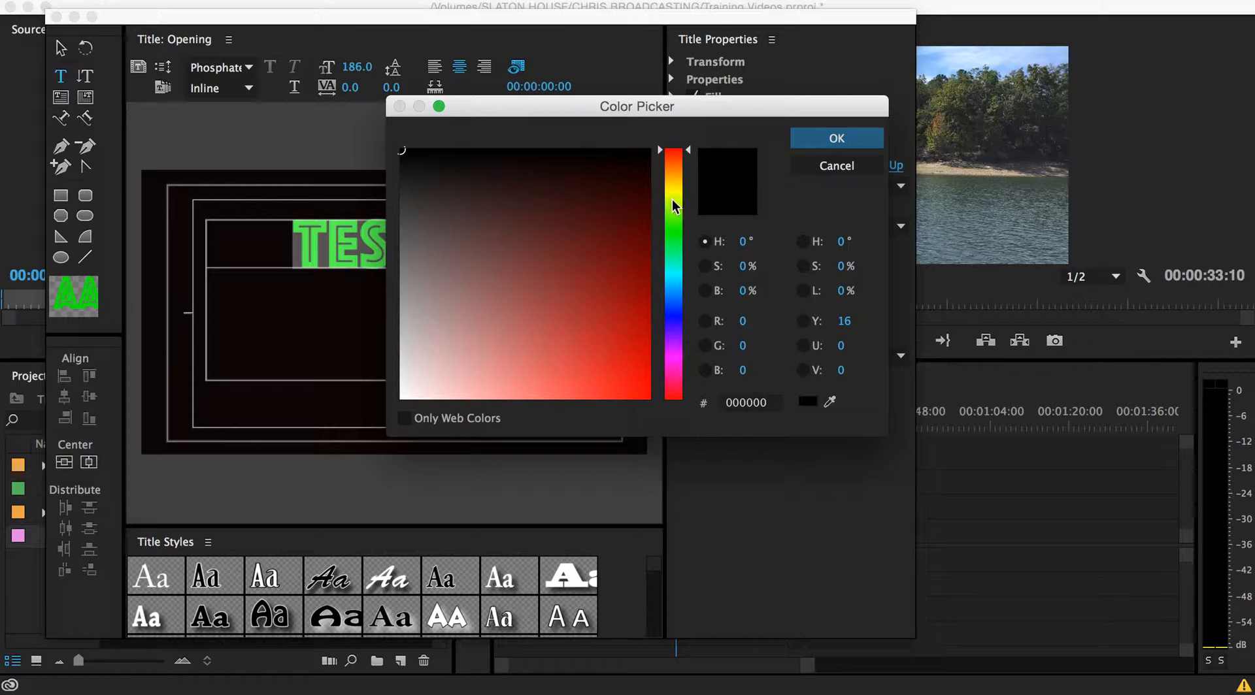
left_click(640, 392)
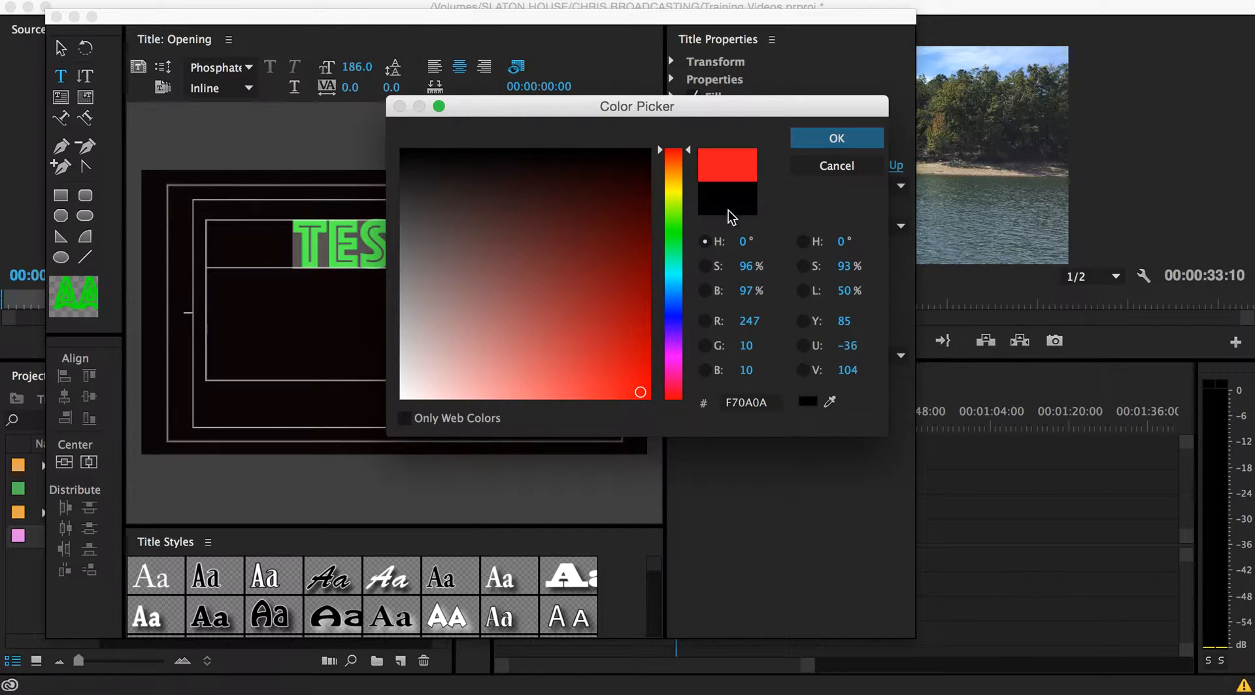
left_click(811, 143)
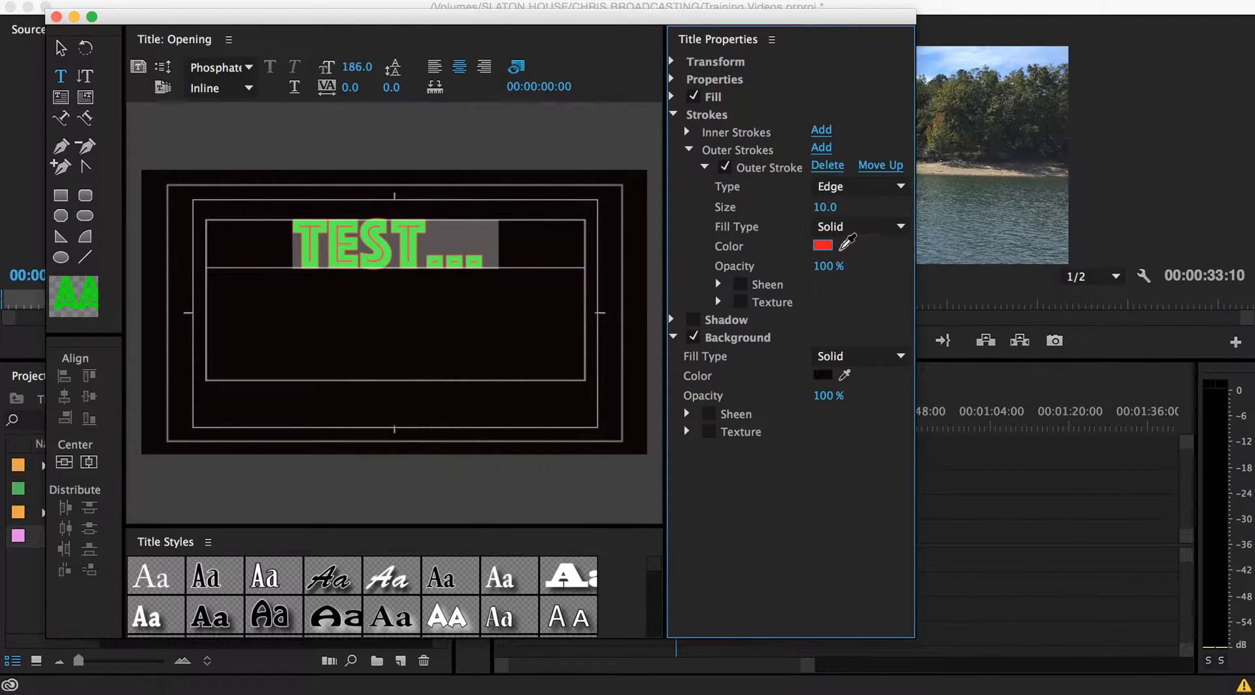
mouse_move(824, 207)
left_mouse_down()
mouse_move(863, 207)
mouse_move(807, 214)
mouse_move(938, 213)
mouse_move(818, 213)
mouse_move(834, 213)
left_mouse_up()
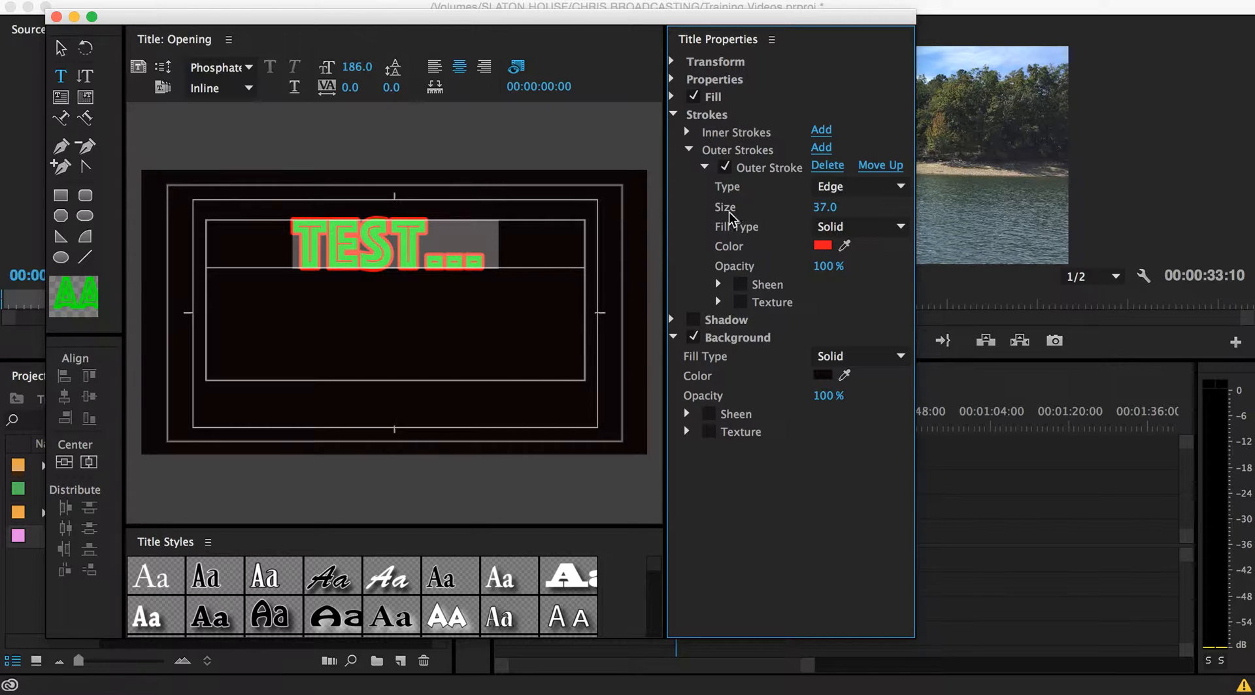
Step: Add a near-white (#FAF3F3) shadow to the text with angle -159°, distance 20, size 7 and spread 22
left_click(693, 320)
left_click(672, 319)
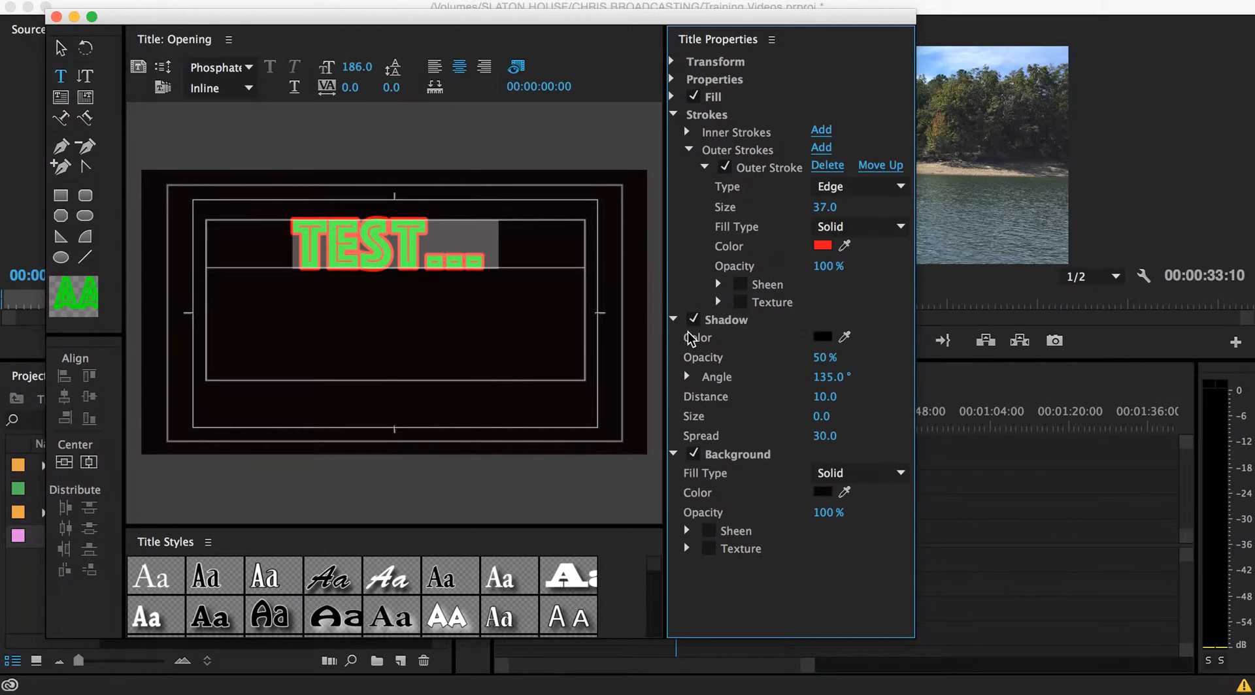
left_click(821, 338)
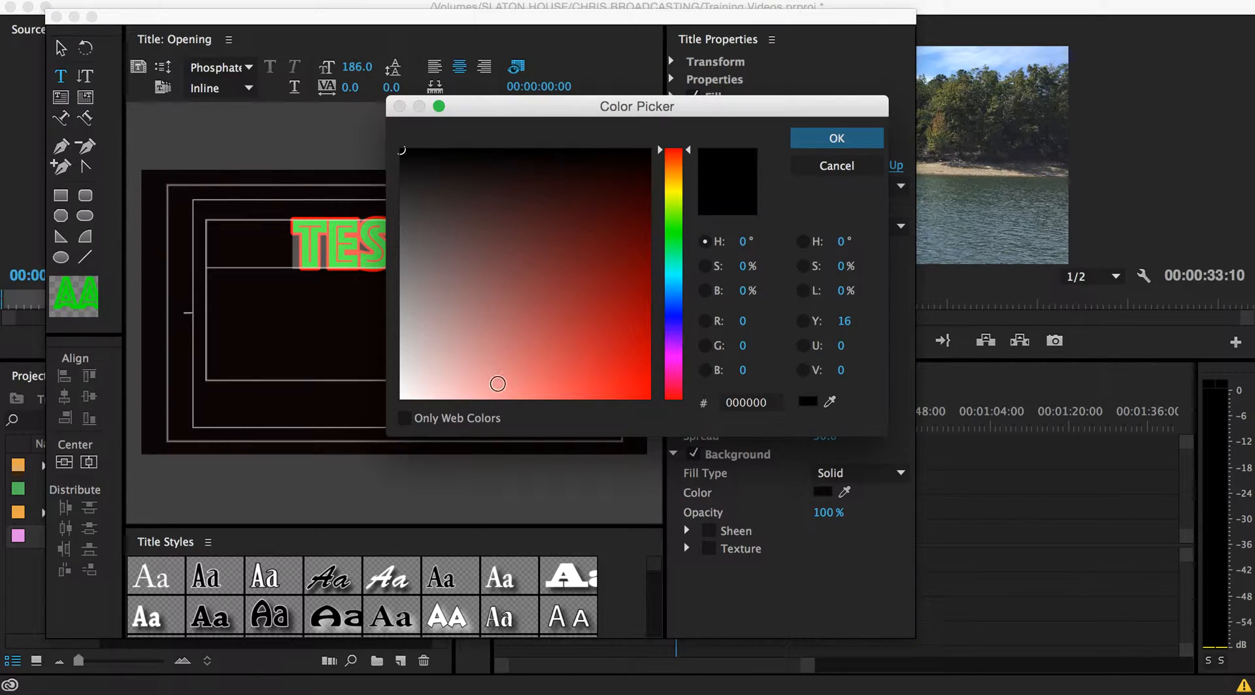
left_click(409, 394)
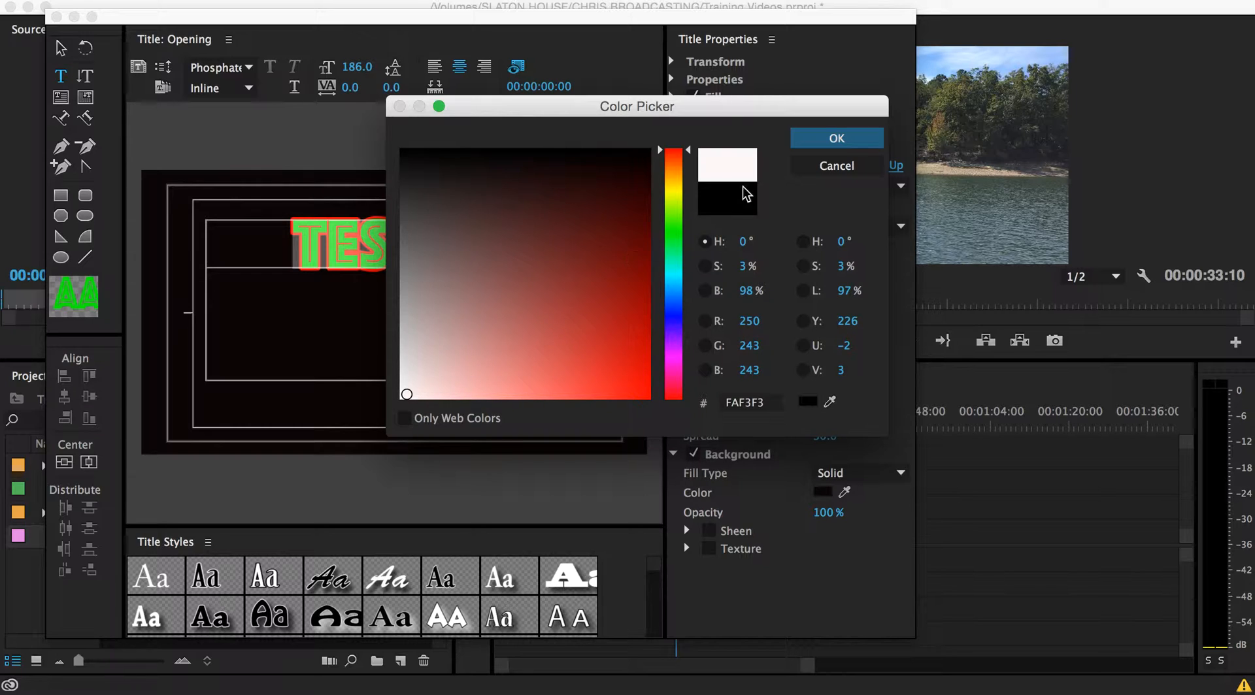
left_click(816, 139)
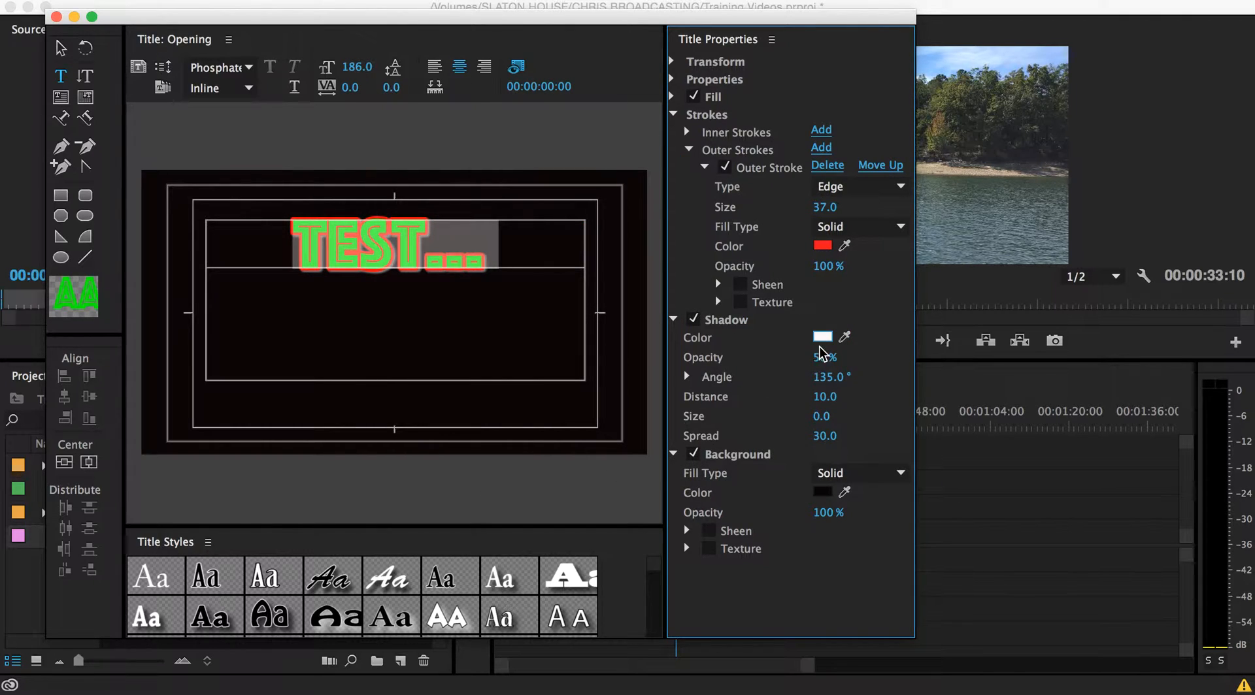
left_click_drag(828, 383, 821, 423)
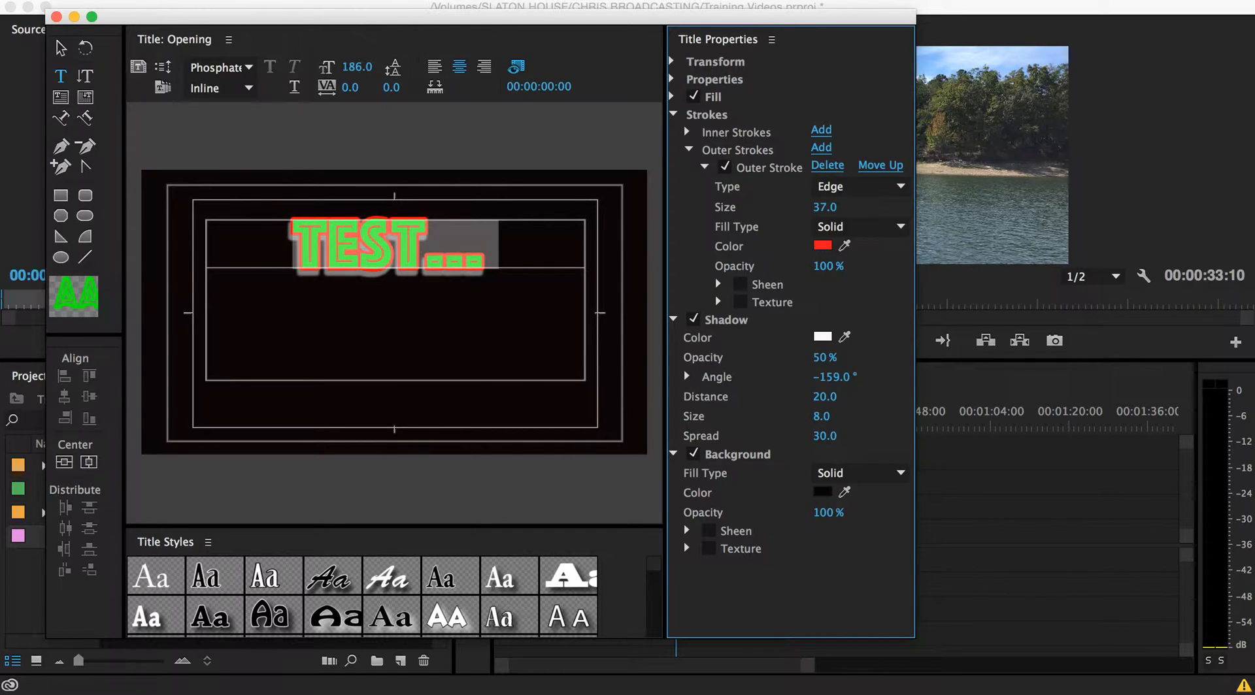
mouse_move(824, 435)
left_mouse_down()
mouse_move(847, 436)
mouse_move(814, 436)
left_mouse_up()
Step: Add two more lines below "Test..." in the same text box, reading "6 SHOTS" and "6 WORDS"
left_click(282, 360)
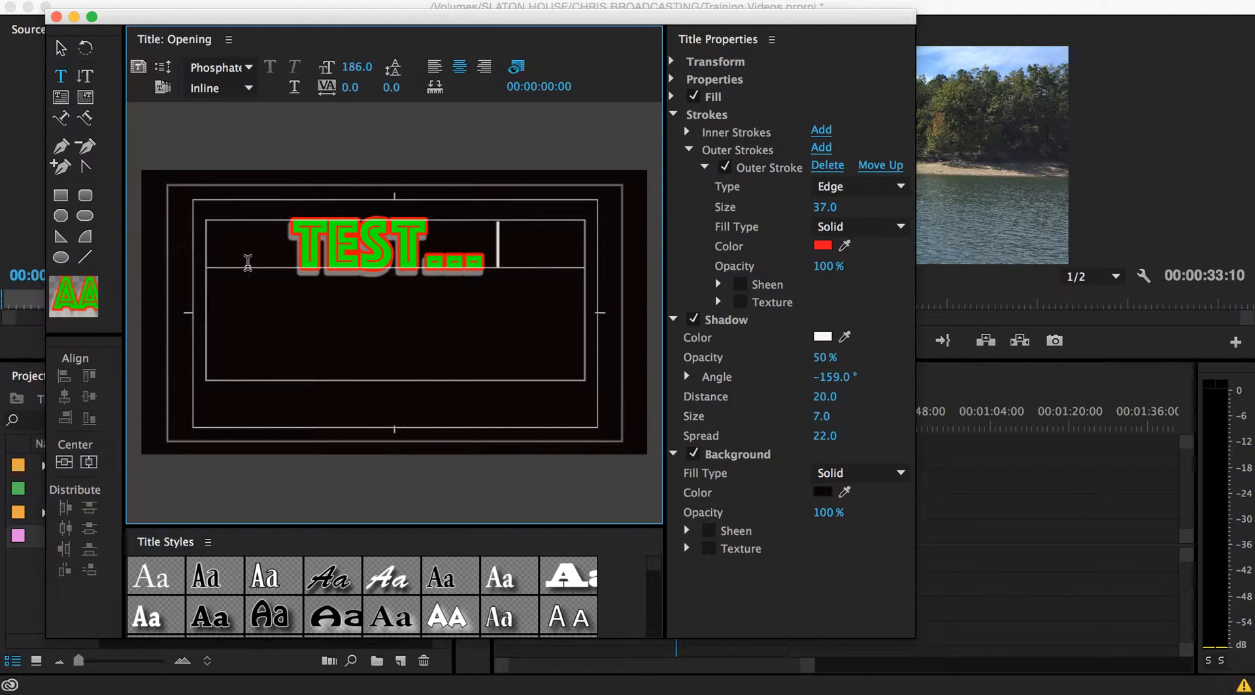
key("Return")
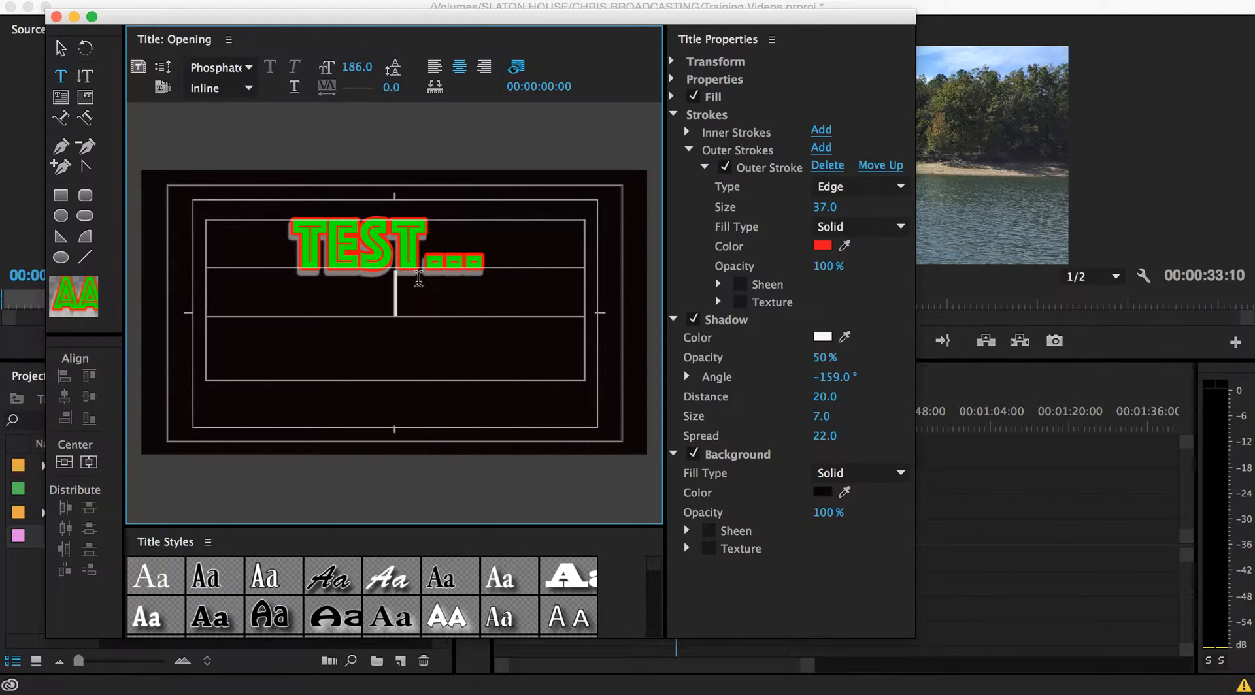
type("6")
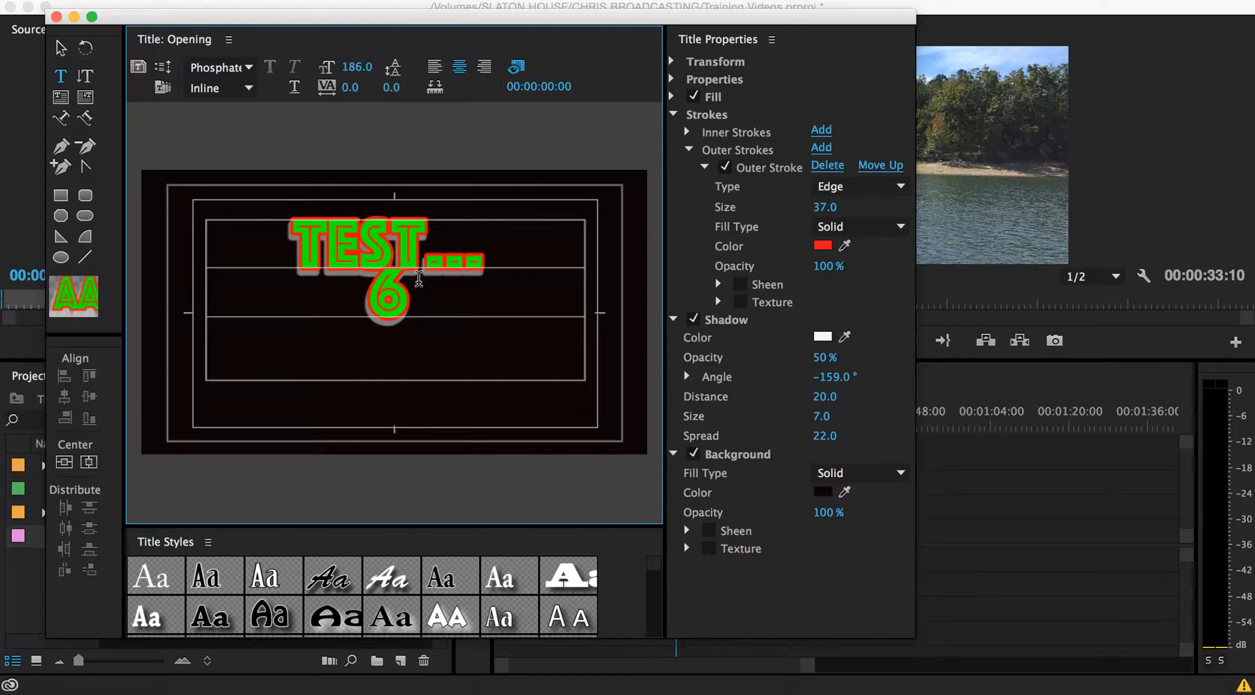
type(" SHOTS")
key("Return")
type("6 WORDS")
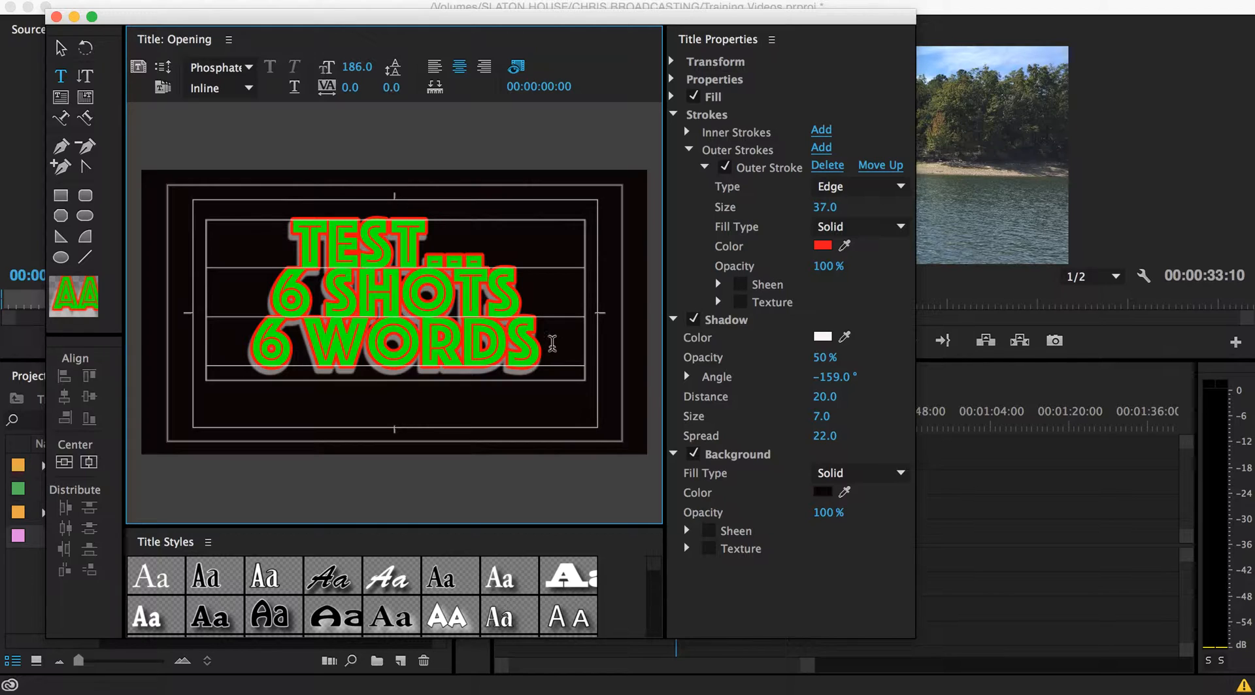
Step: Set the "6 WORDS" line to font size 112 in Poplar Std, and close the title editor
left_click_drag(552, 343, 226, 338)
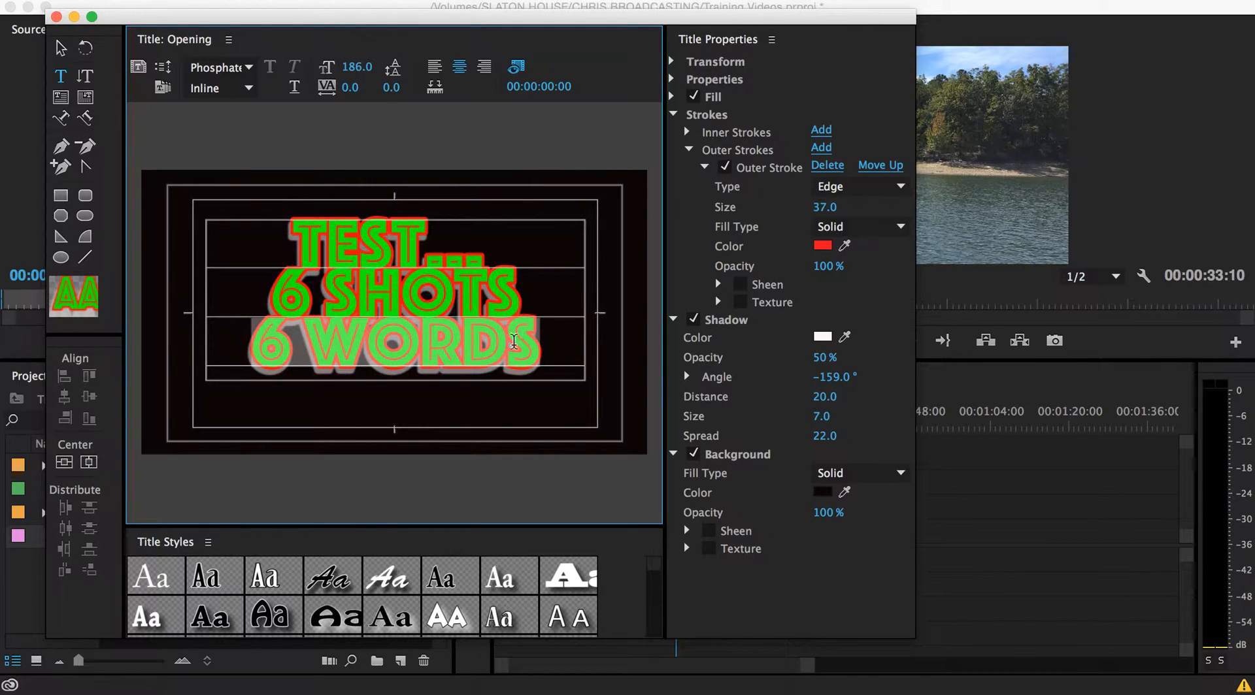
left_click_drag(350, 73, 297, 73)
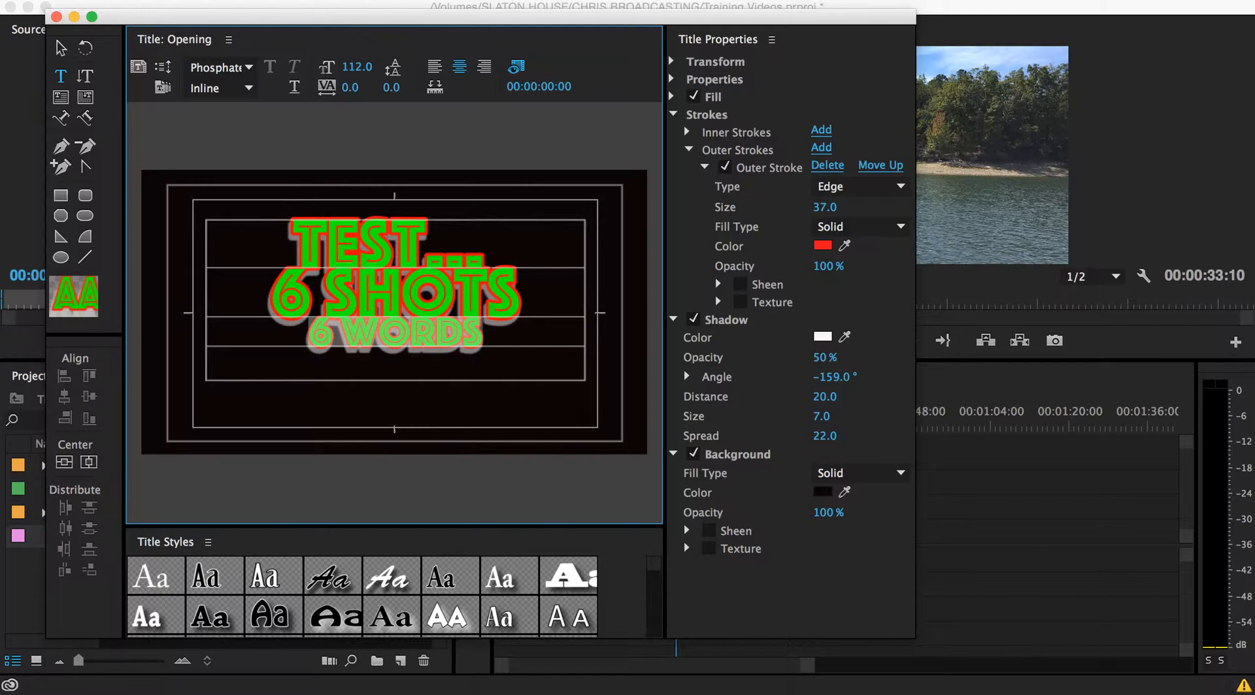
left_click(248, 68)
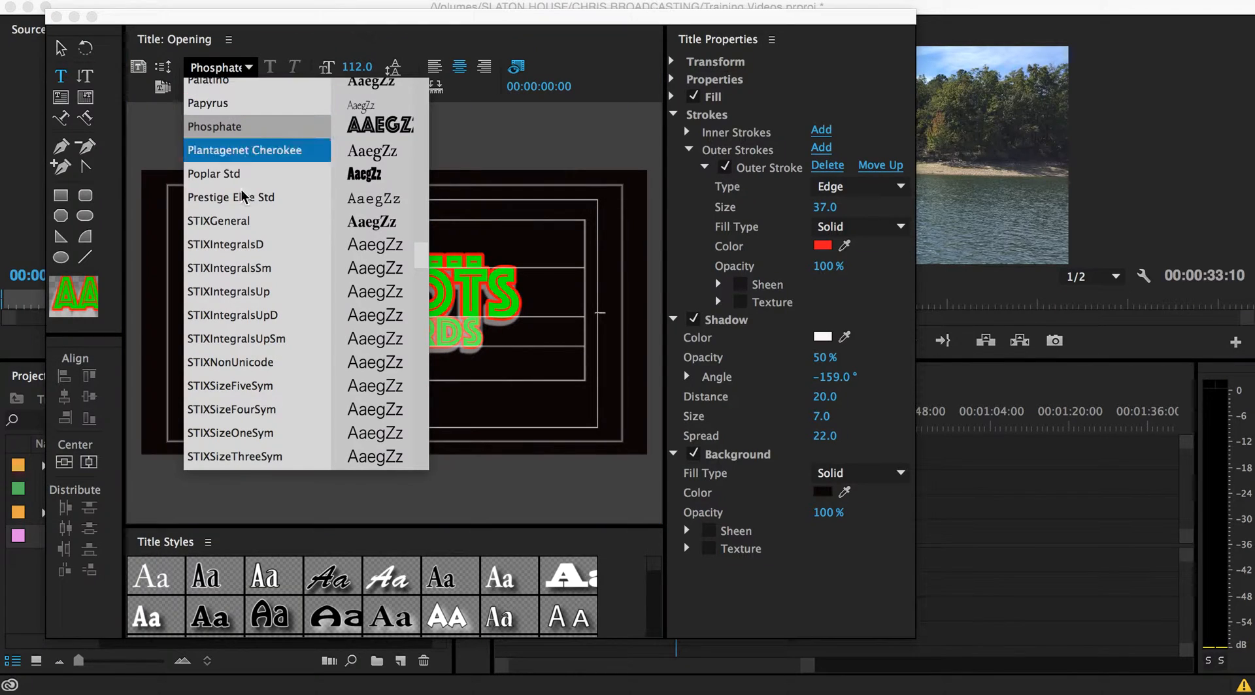
left_click(230, 173)
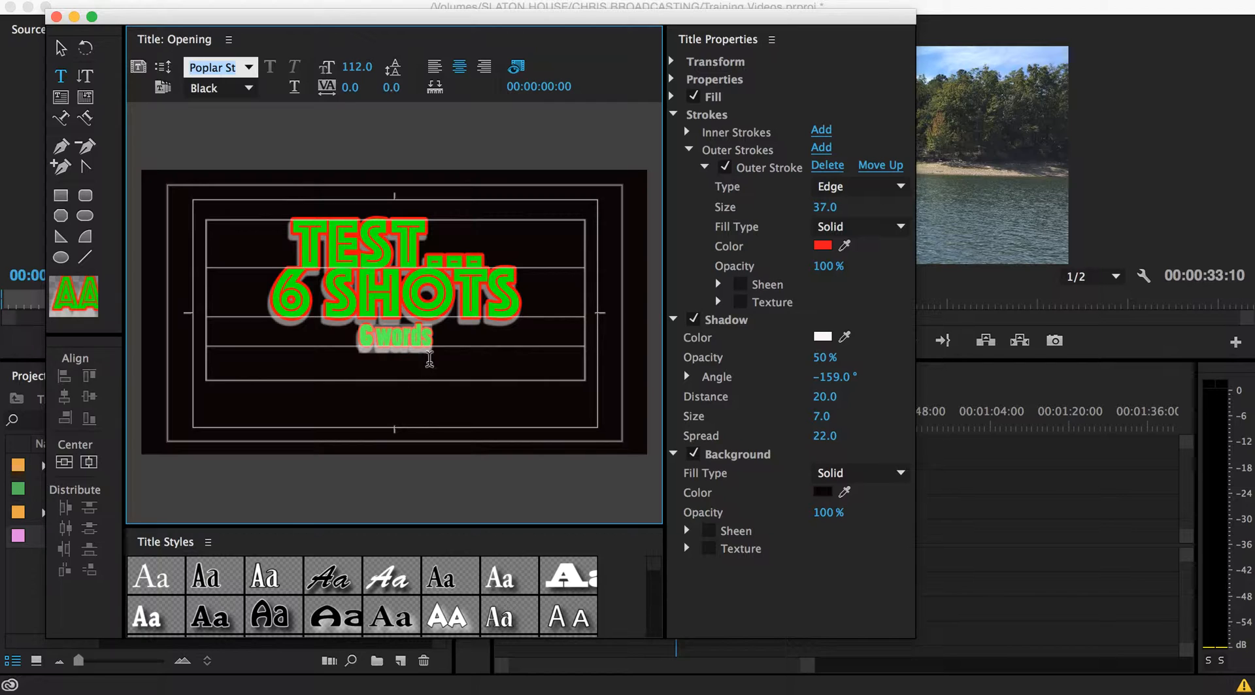
left_click(445, 336)
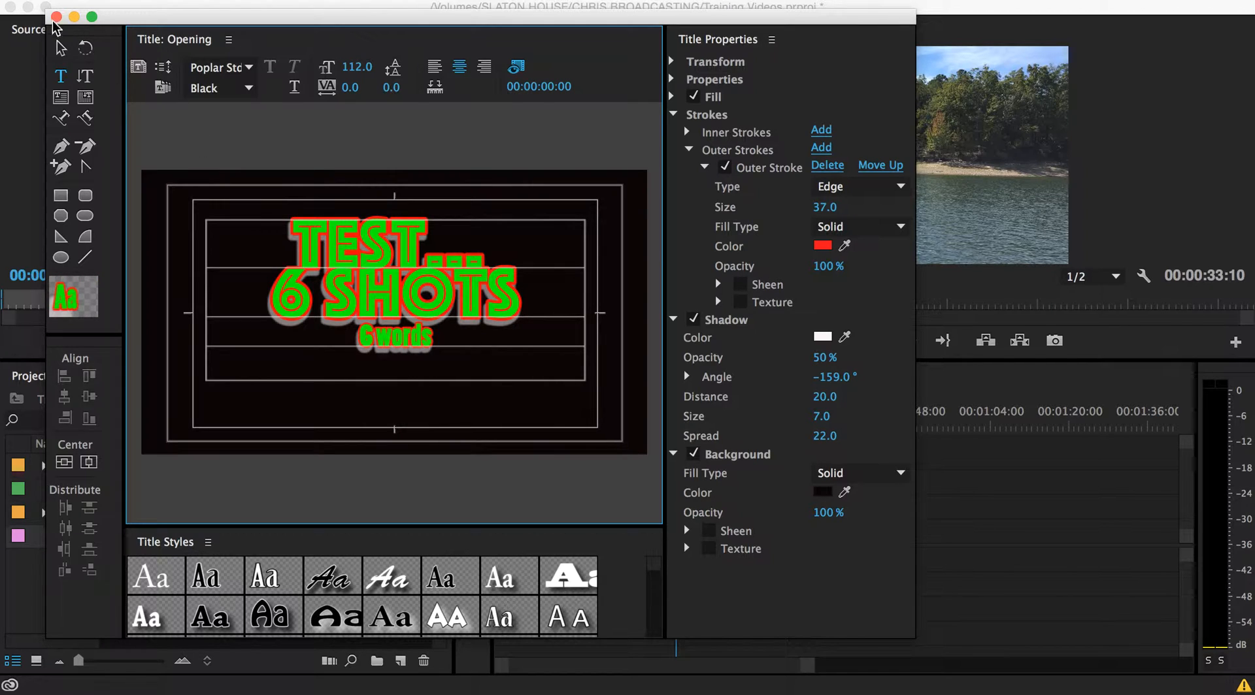
left_click_drag(143, 20, 246, 14)
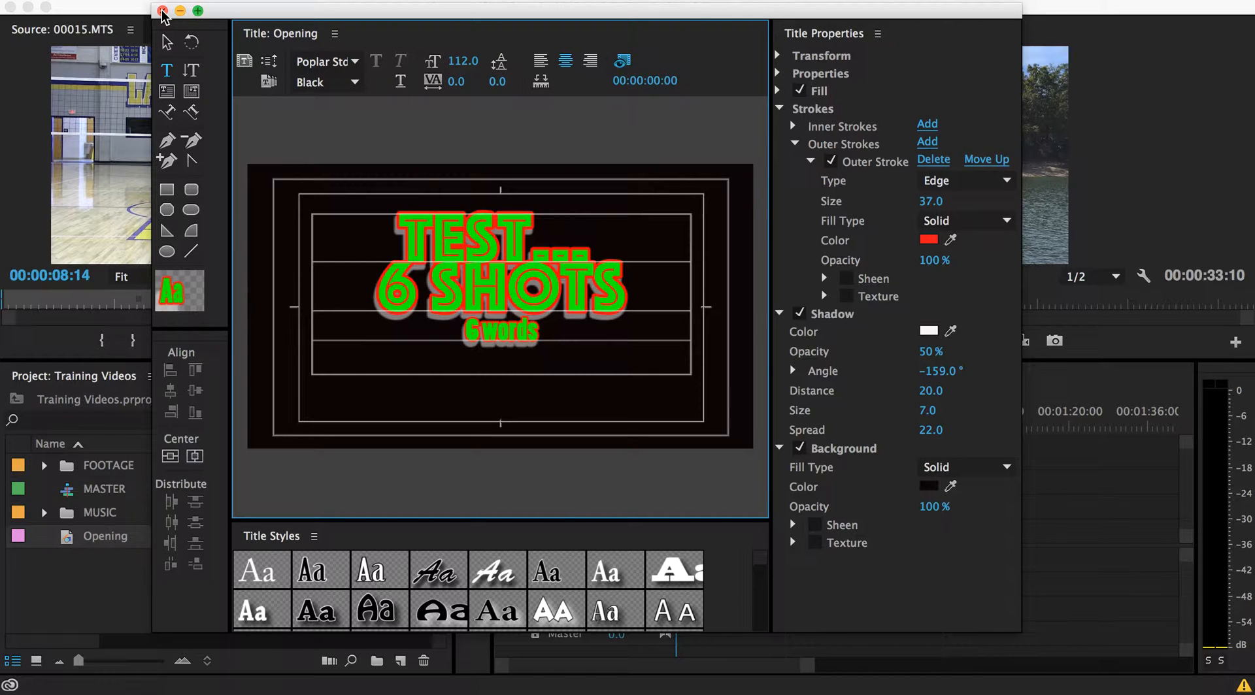
left_click(162, 11)
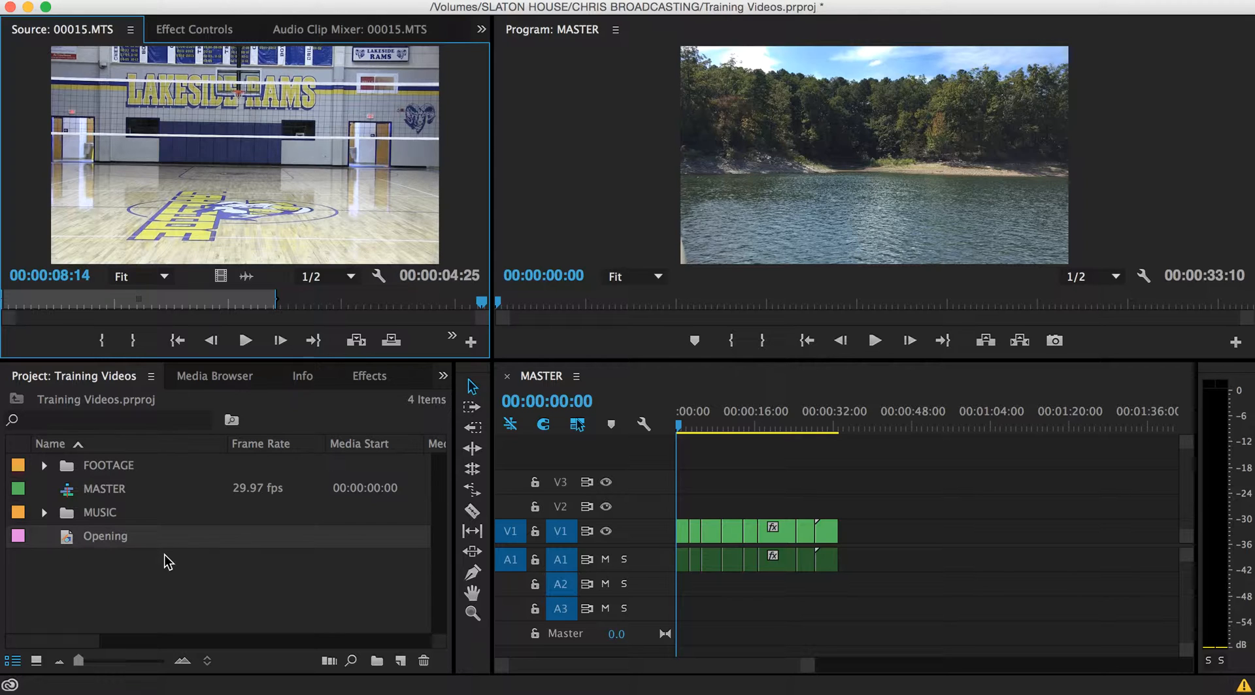
Step: Try placing the Opening title over the first clips on track V1 of the MASTER sequence, and undo the placement
left_click(70, 541)
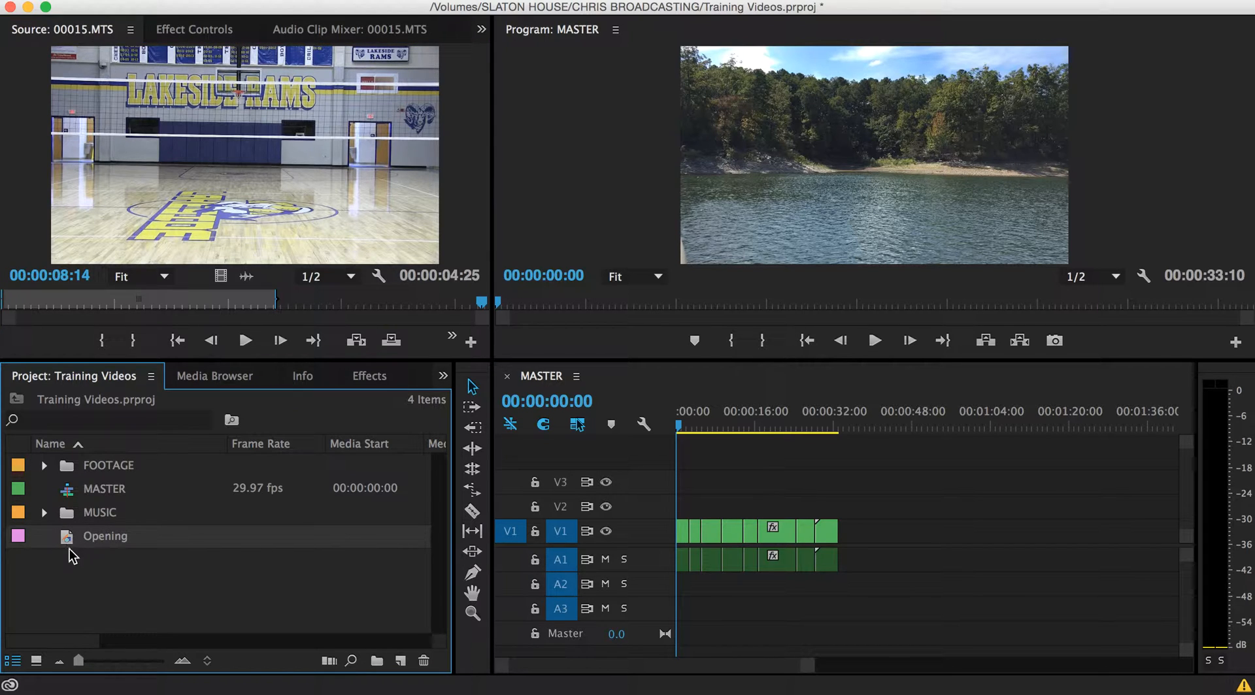
left_click_drag(70, 541, 675, 533)
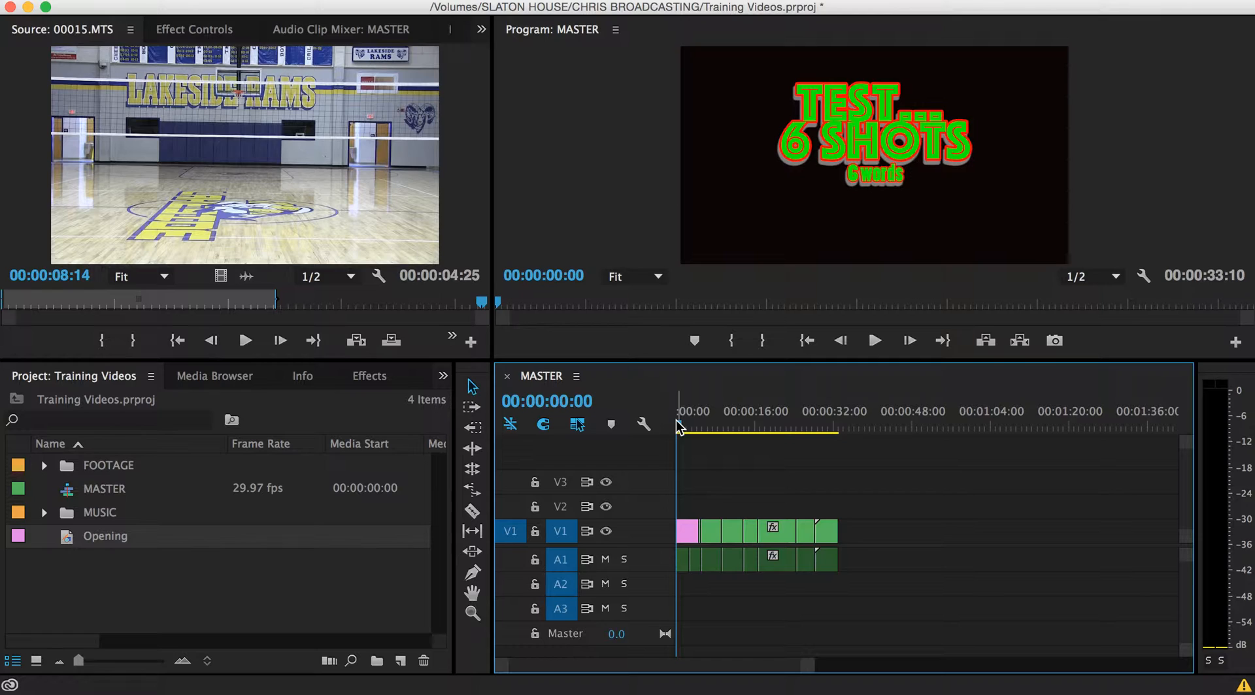
left_click(691, 426)
left_click_drag(695, 429, 661, 435)
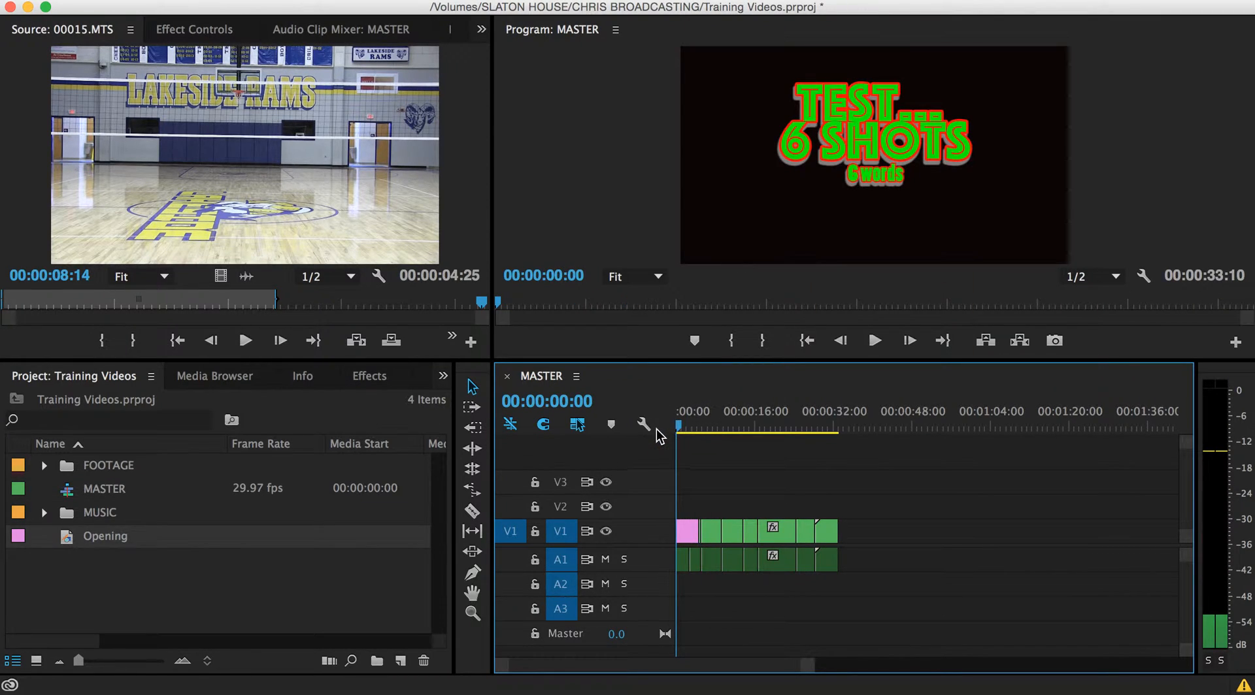
key("super+z")
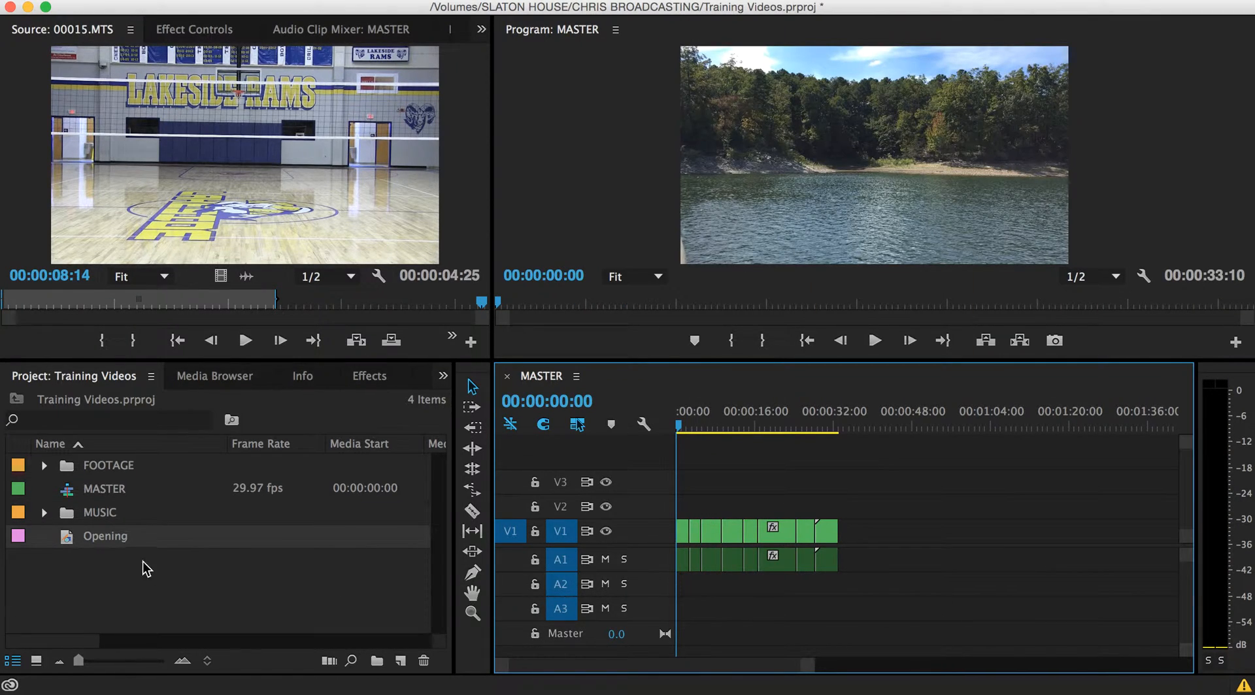
Step: Load the Opening title from the project into the Source Monitor
left_click_drag(68, 541, 175, 182)
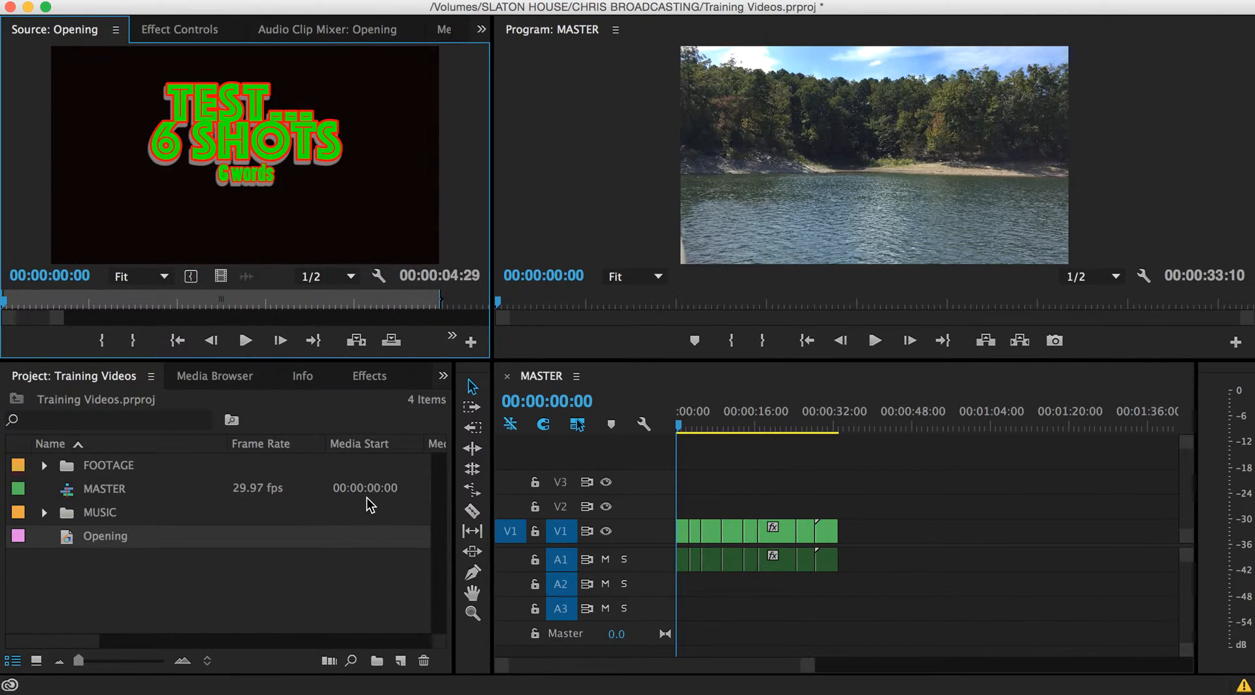
Step: Insert the Opening title at the start of the MASTER sequence on track V1, pushing the existing clips later
key("shift+3")
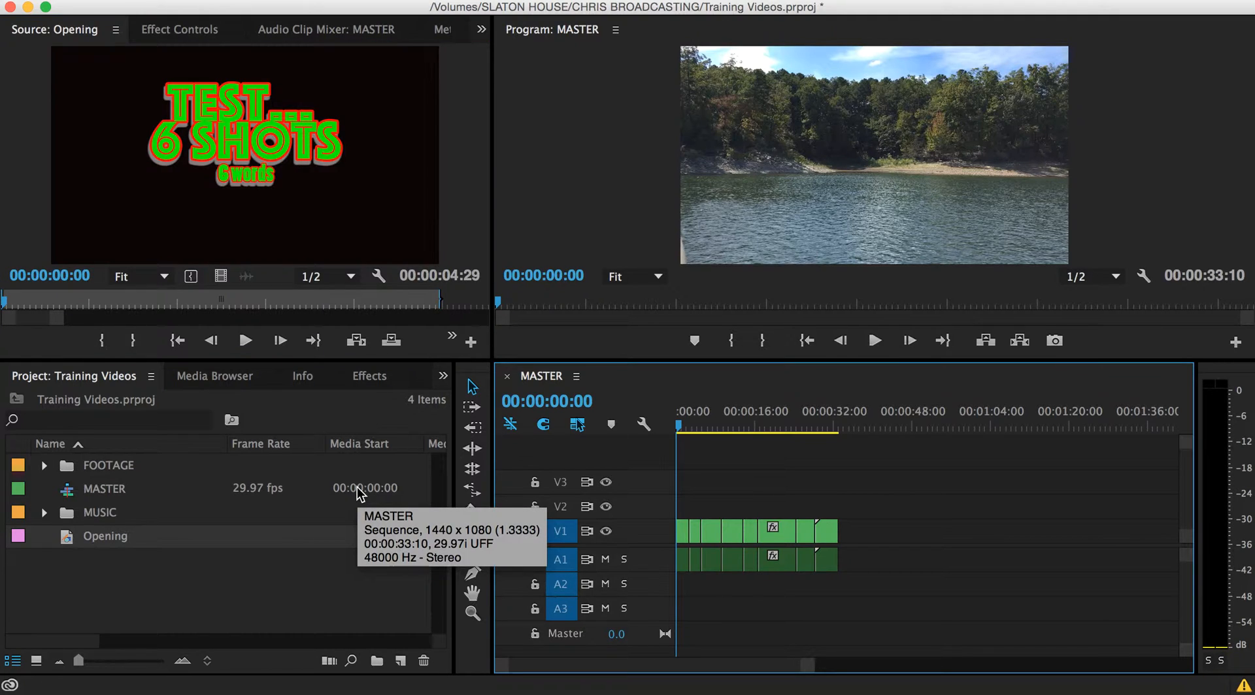
key("Down")
key("Up")
key("comma")
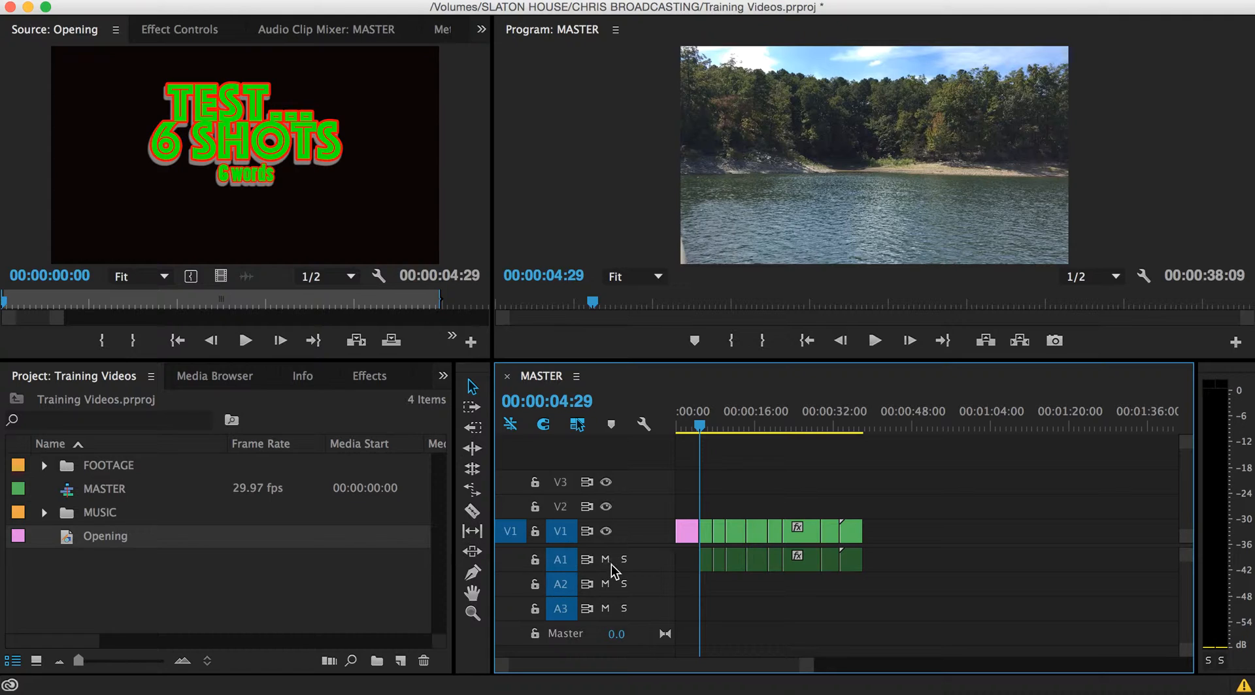
Step: Play the beginning of the MASTER sequence forward and in reverse to review the Opening title's cut into the first clip, and return to the sequence start
left_click_drag(699, 426, 657, 431)
key("space")
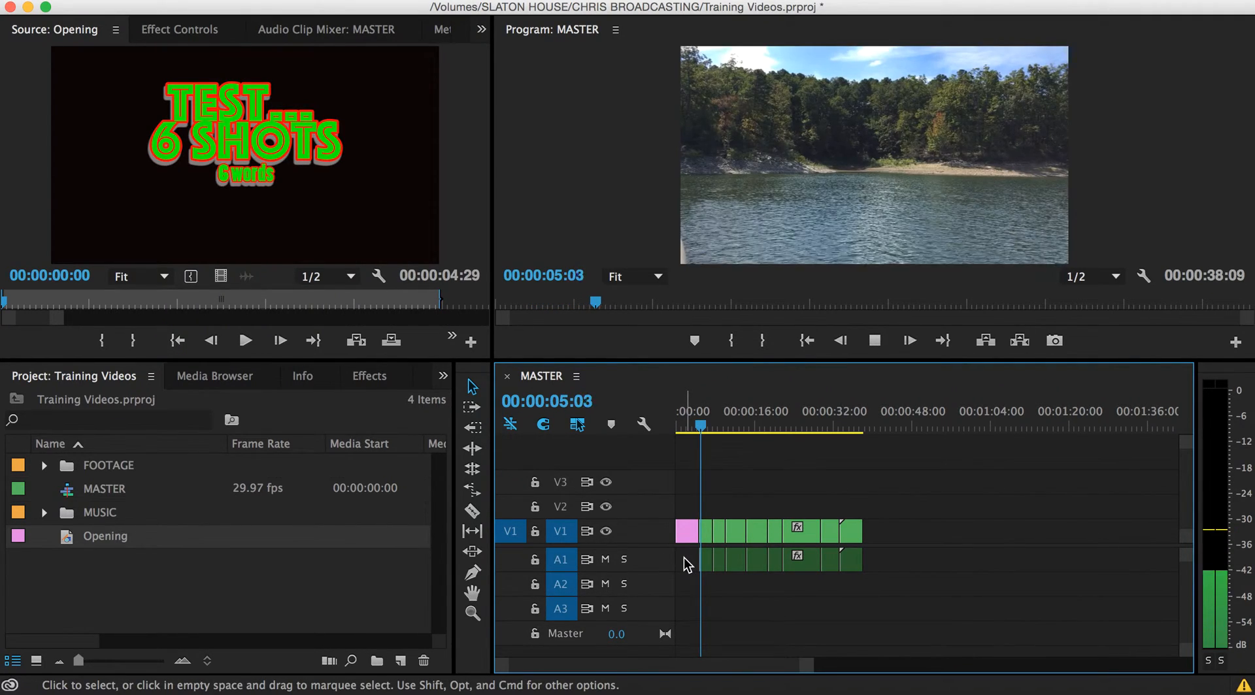
left_click_drag(705, 430, 671, 435)
key("space")
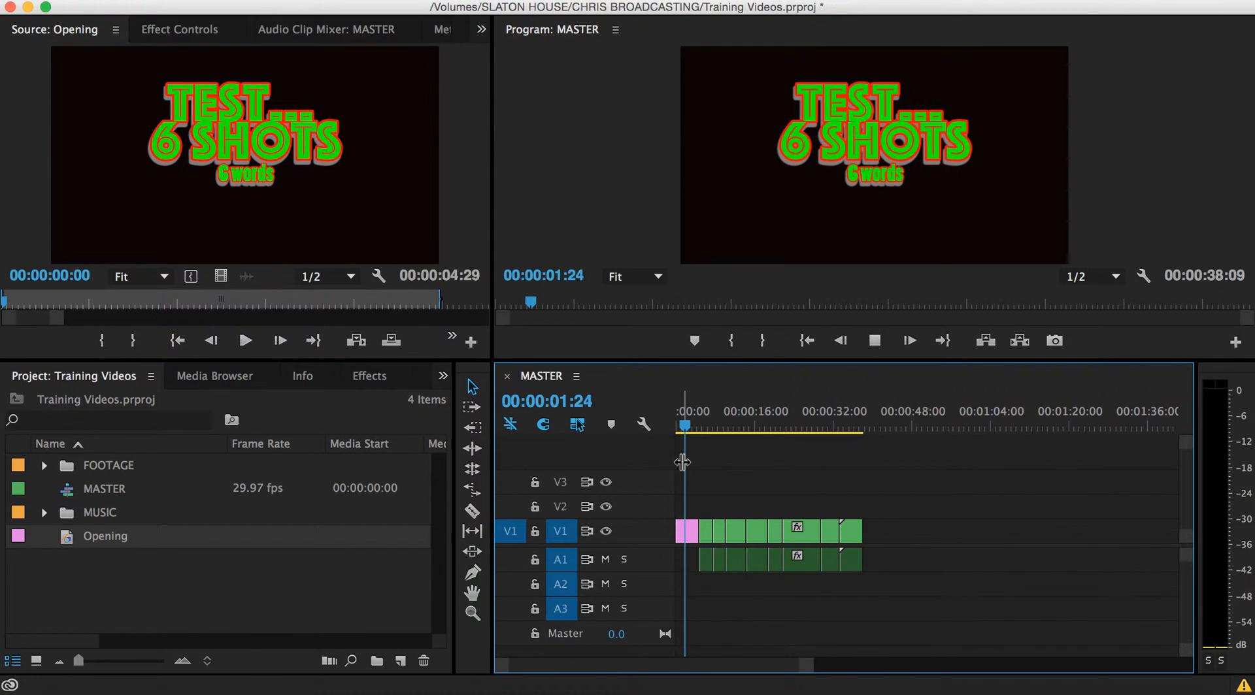
key("space")
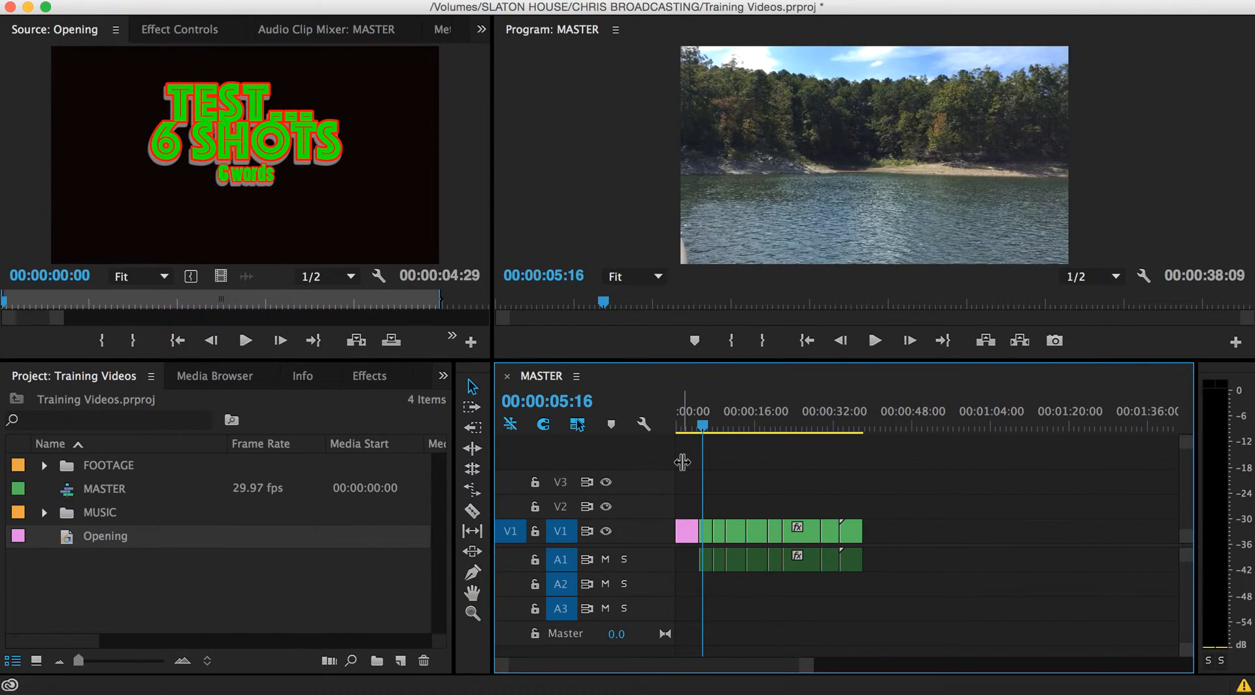
key("j")
key("j")
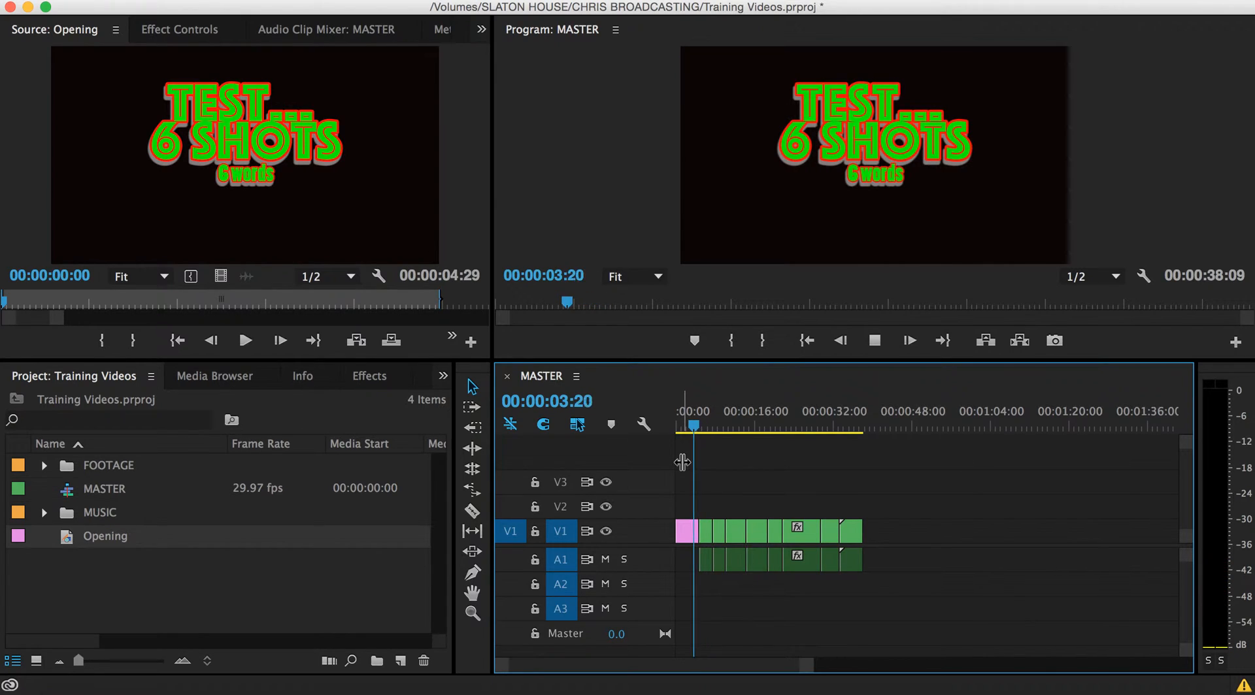
key("k")
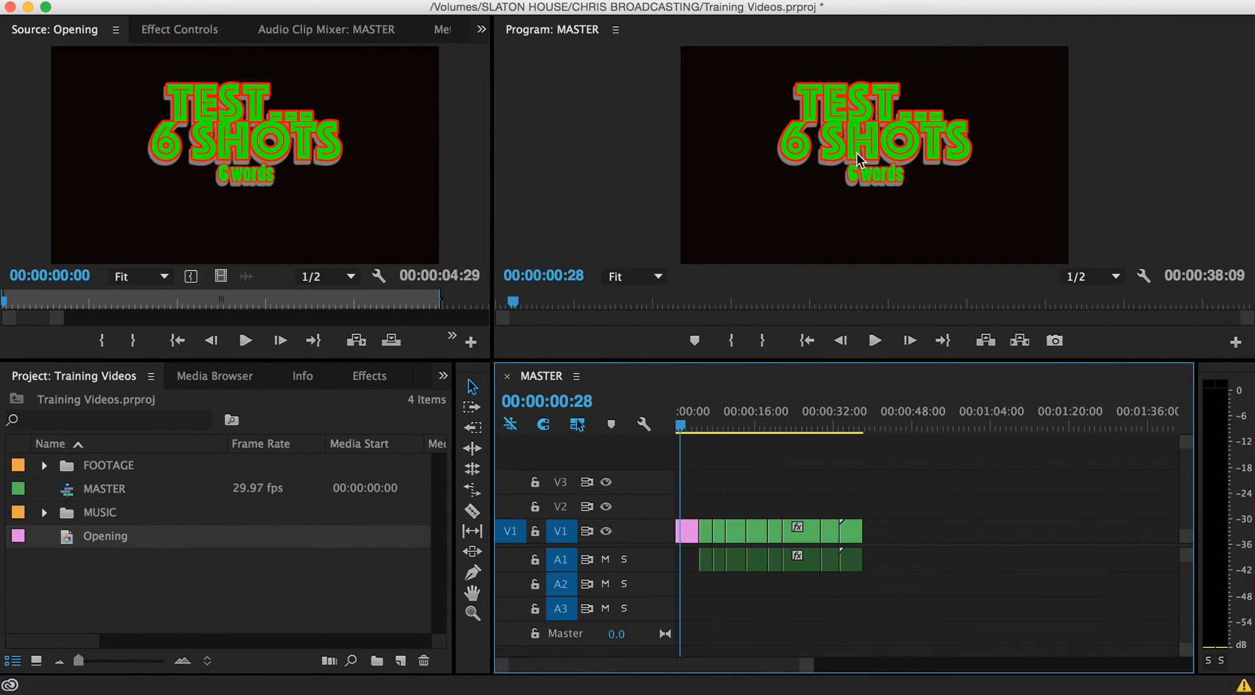
left_click_drag(716, 428, 663, 431)
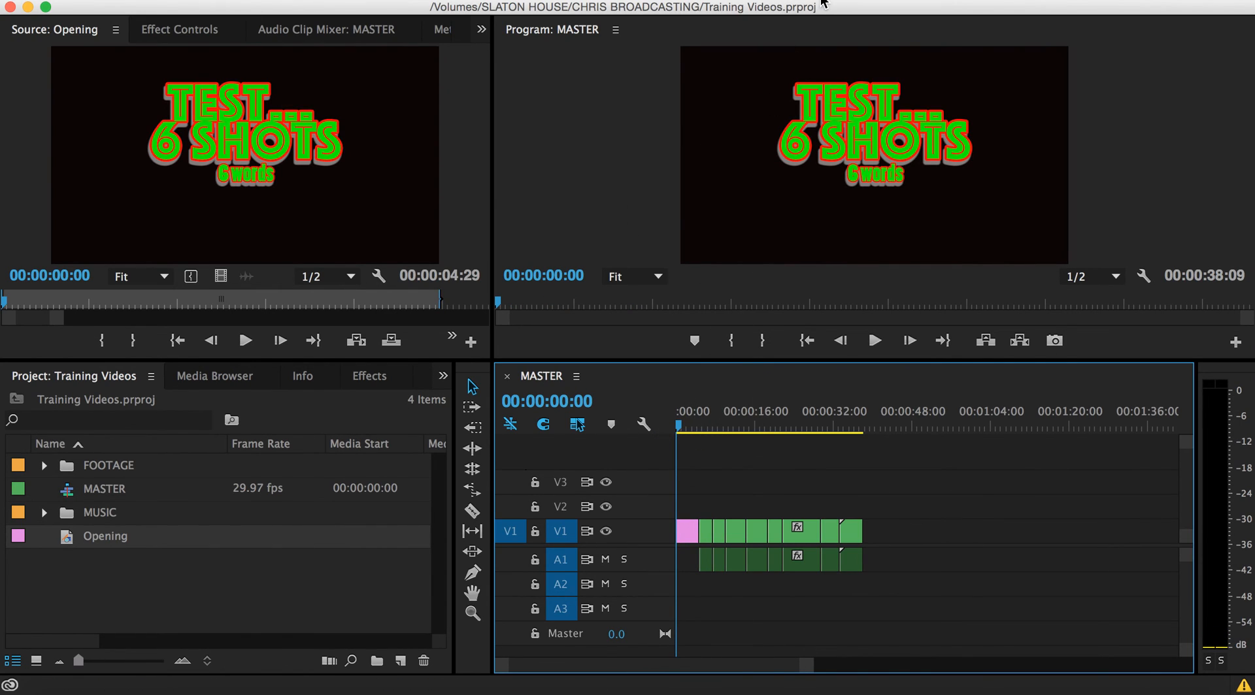